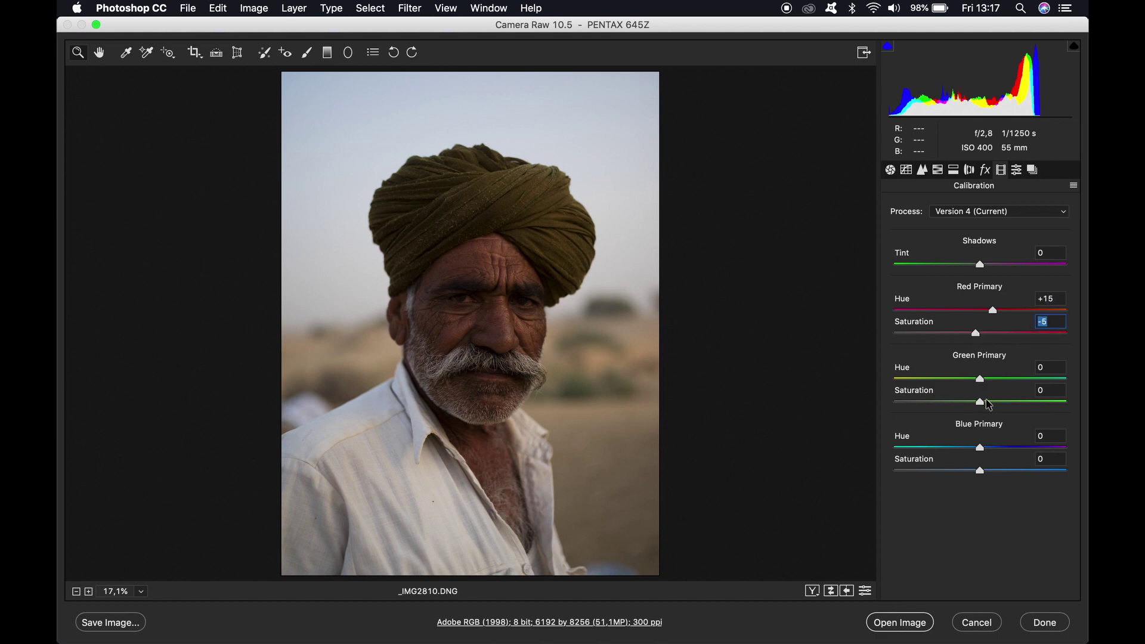
Step: Set the calibration Green Primary hue to +25 and its saturation to -20
left_click_drag(979, 378, 966, 406)
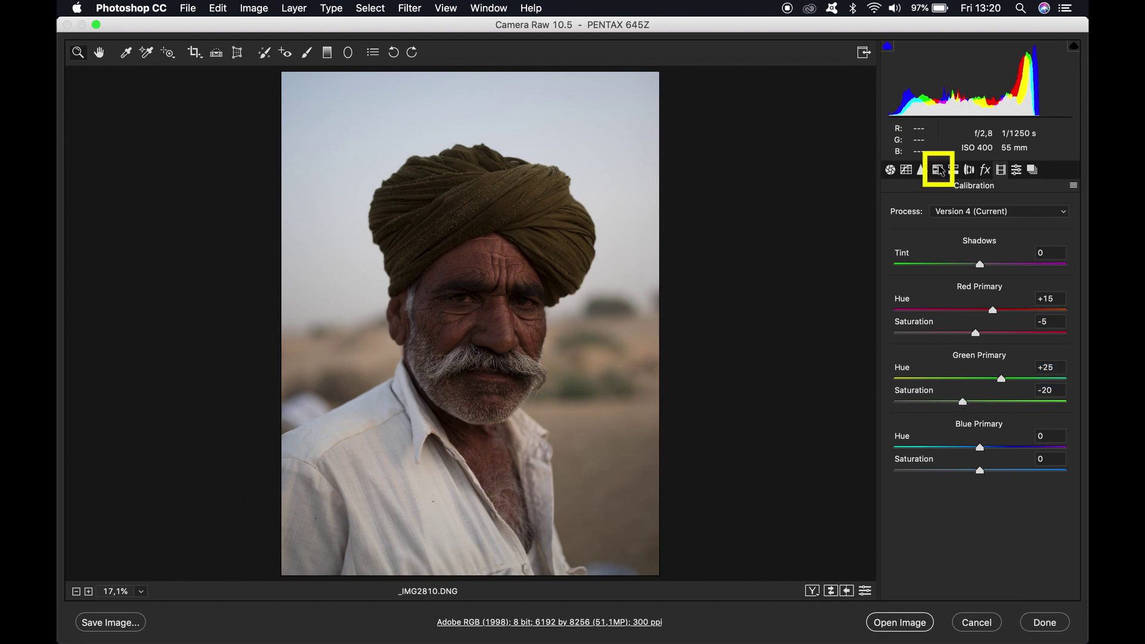
Step: Set the HSL hue values to Reds +15, Oranges +6, Yellows -5, Greens +15 and Blues +5
left_click(938, 170)
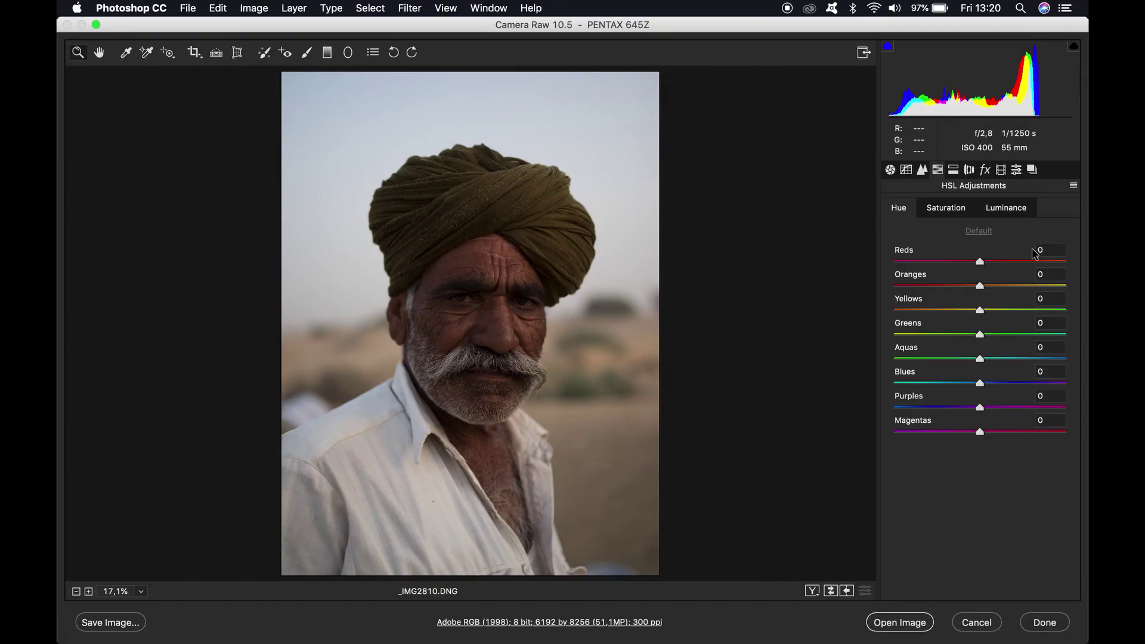
left_click_drag(1000, 262, 994, 267)
left_click_drag(979, 286, 971, 309)
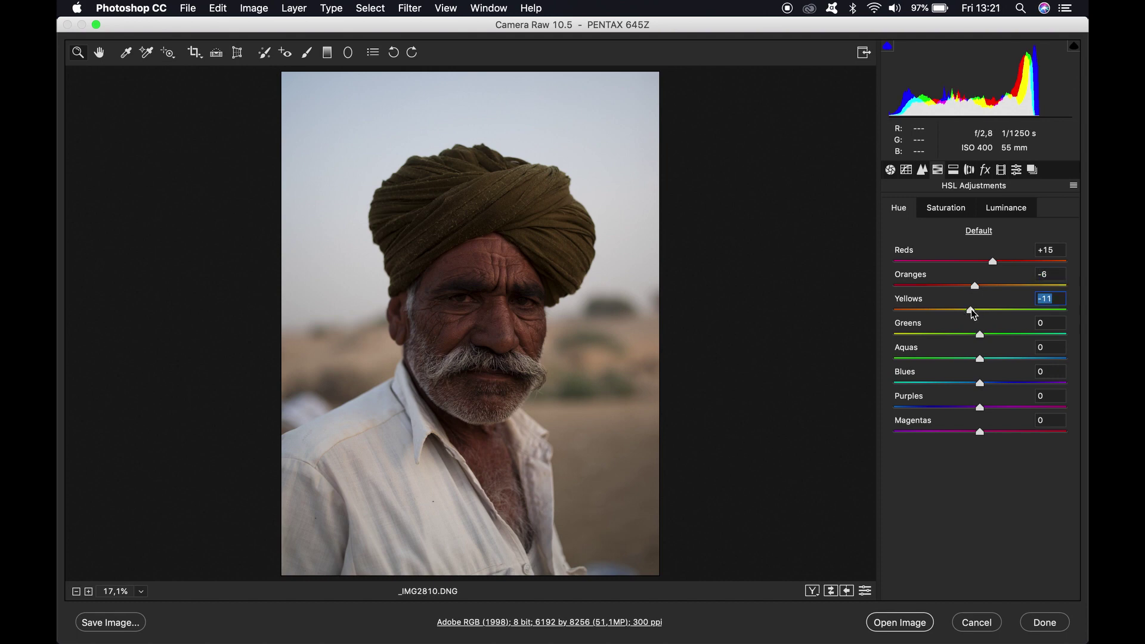
left_click(986, 285)
left_click(985, 287)
left_click_drag(970, 310, 994, 343)
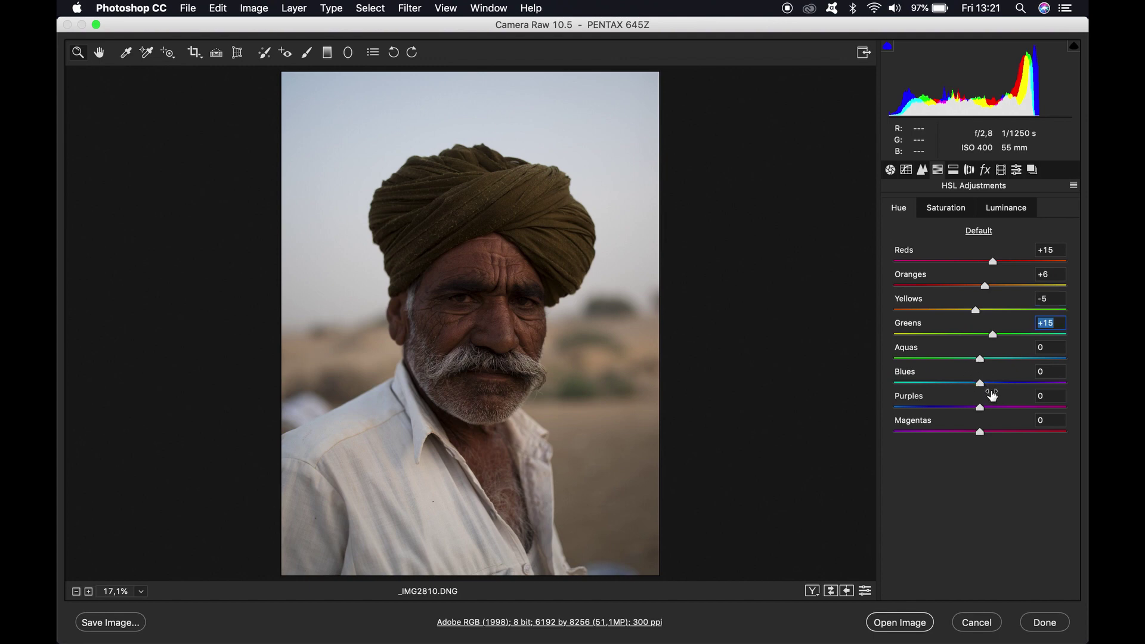
left_click_drag(988, 383, 986, 384)
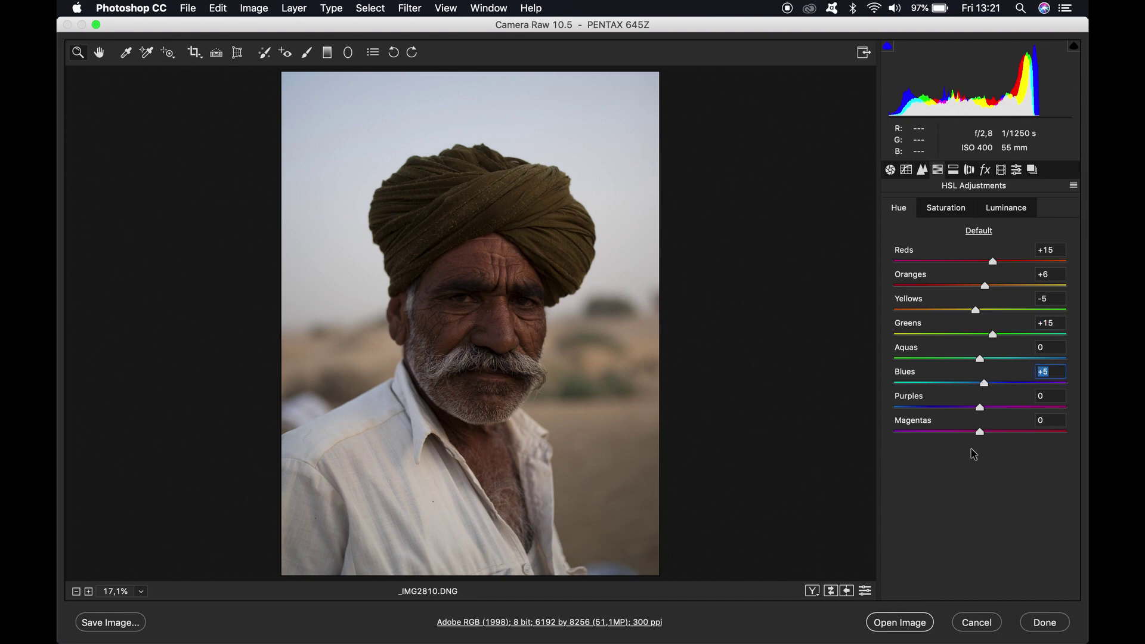
Step: Set the HSL saturation of Reds to -30, Oranges to +5 and Greens to -50
left_click(954, 208)
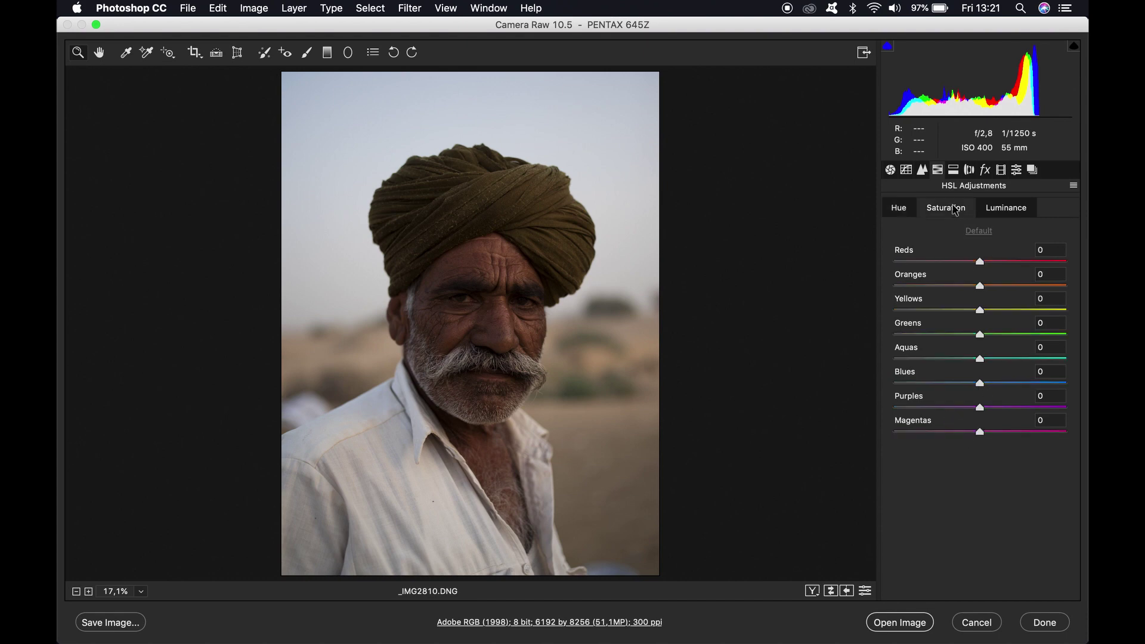
left_click(955, 262)
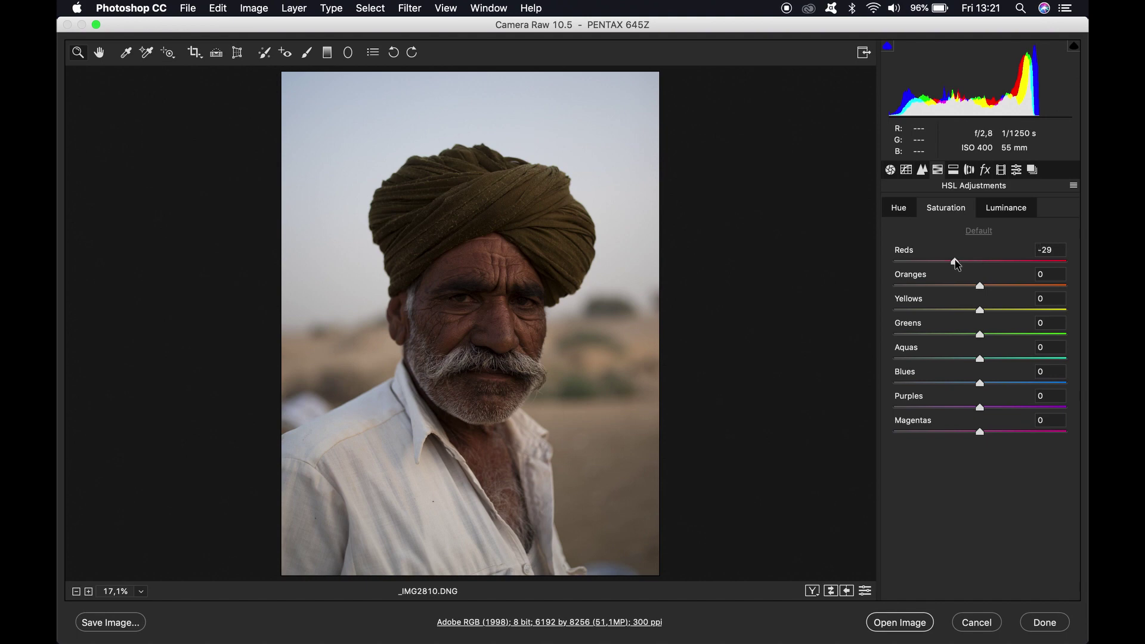
left_click_drag(954, 260, 984, 288)
mouse_move(955, 334)
left_mouse_down()
mouse_move(931, 334)
mouse_move(939, 339)
left_mouse_up()
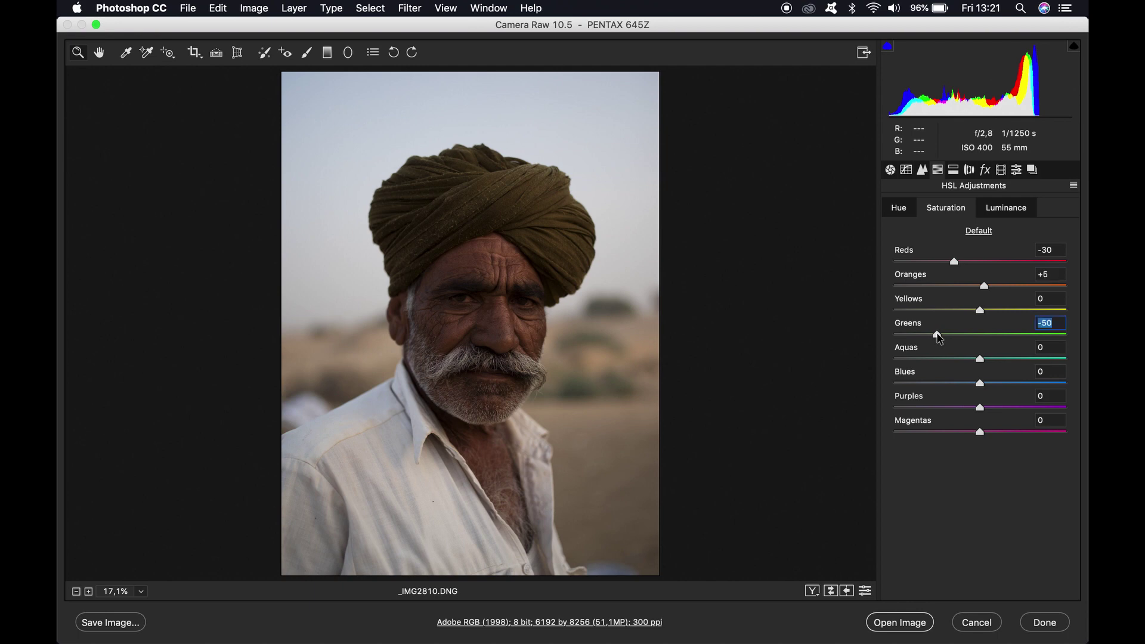
Step: Set the HSL saturation of Aquas to -25, Blues to +10 and Purples to -30, and reduce the Magentas saturation
left_click_drag(966, 360, 959, 361)
left_click(960, 362)
left_click(988, 384)
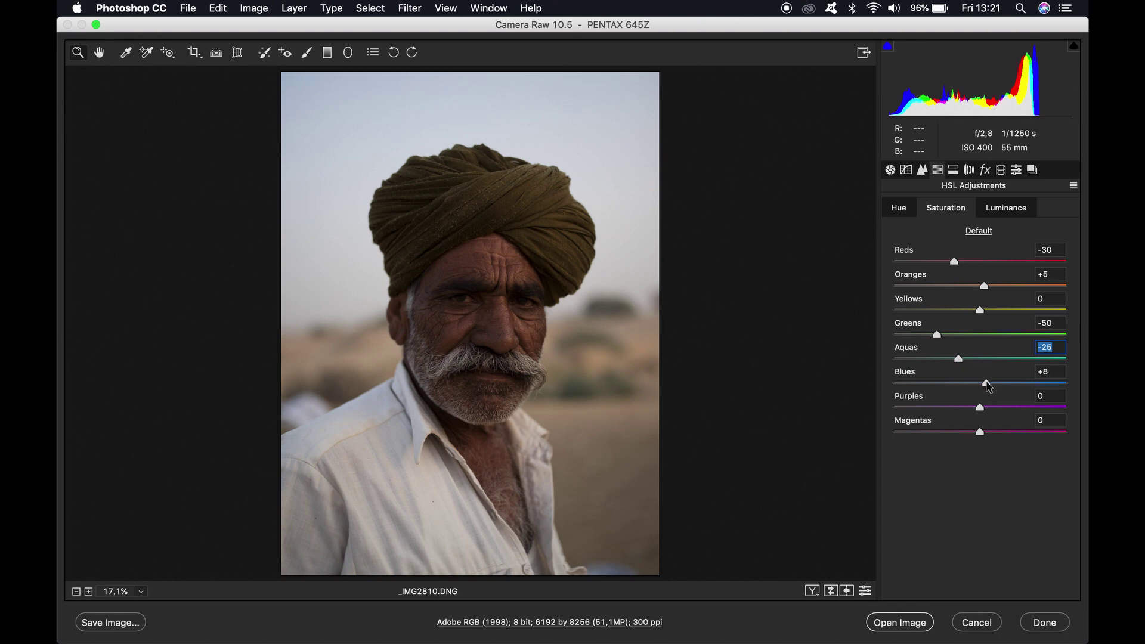
left_click_drag(988, 386, 955, 412)
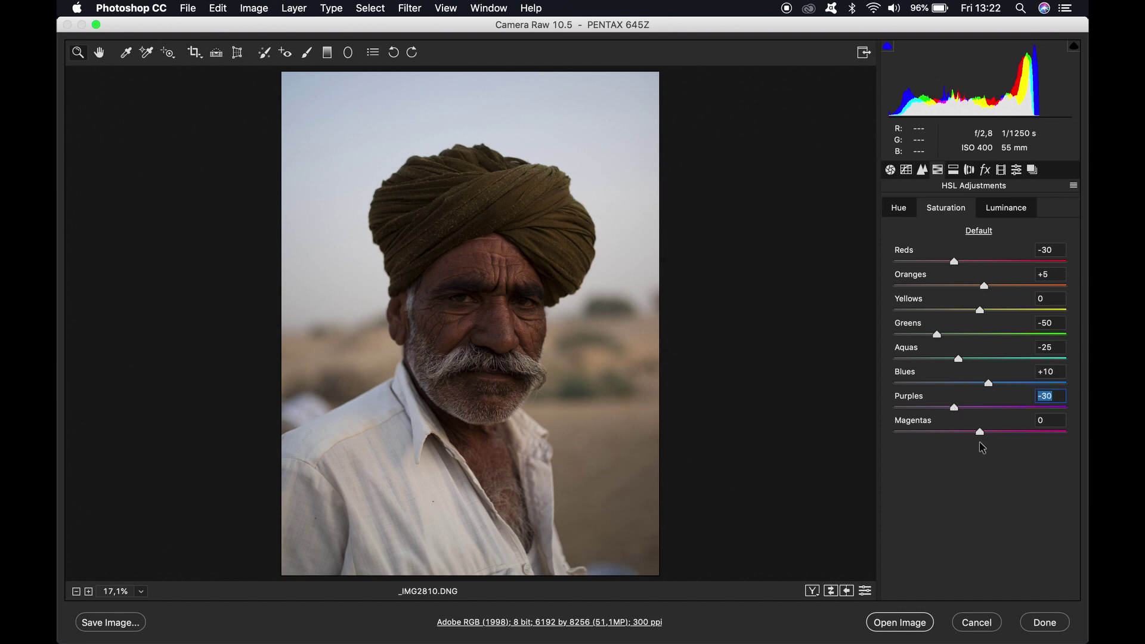
left_click(954, 432)
Step: Set the HSL luminance values to Reds -20, Oranges -5, Yellows -15, Greens -10, Blues -20 and Magentas -15
left_click(1007, 208)
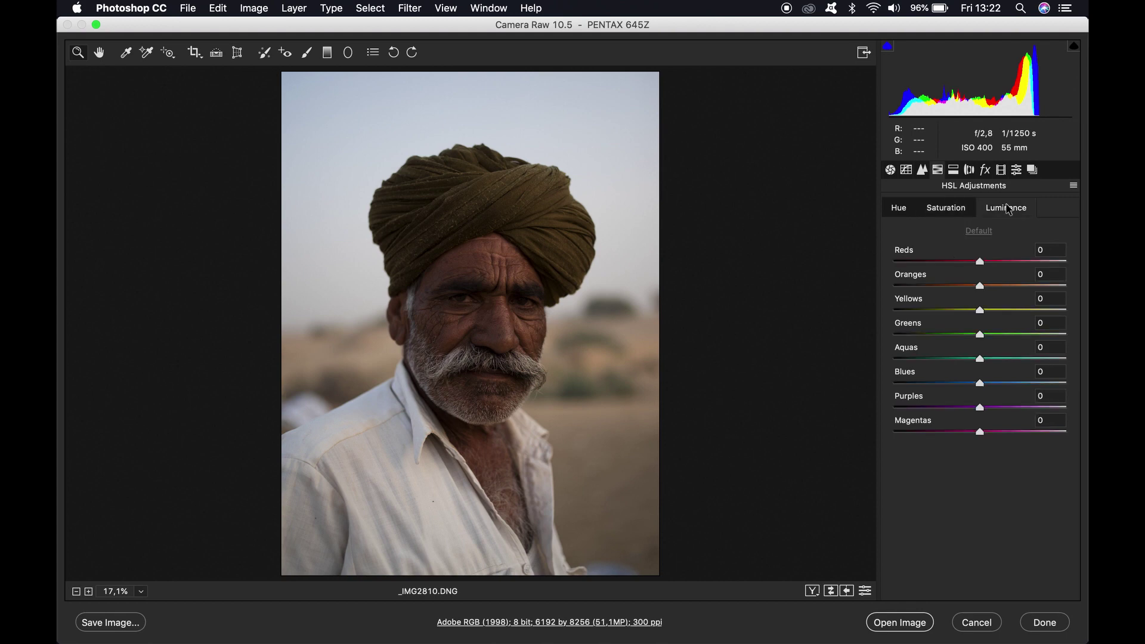
left_click(965, 262)
left_click_drag(965, 262, 971, 336)
left_click(973, 286)
left_click(969, 311)
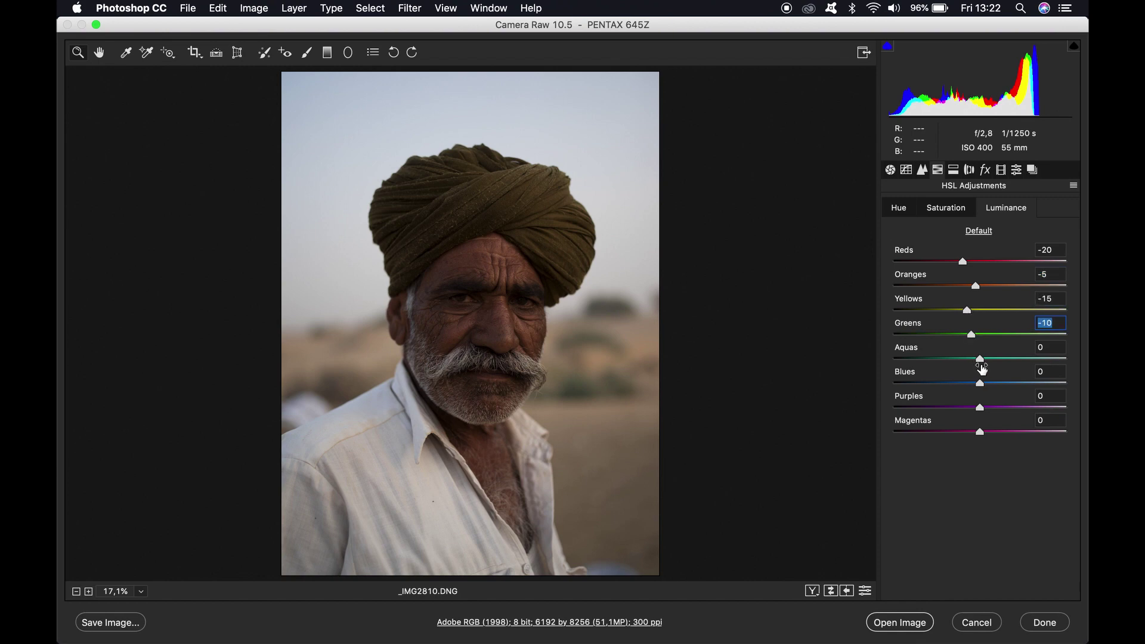
left_click_drag(965, 382, 965, 387)
left_click_drag(964, 430, 968, 433)
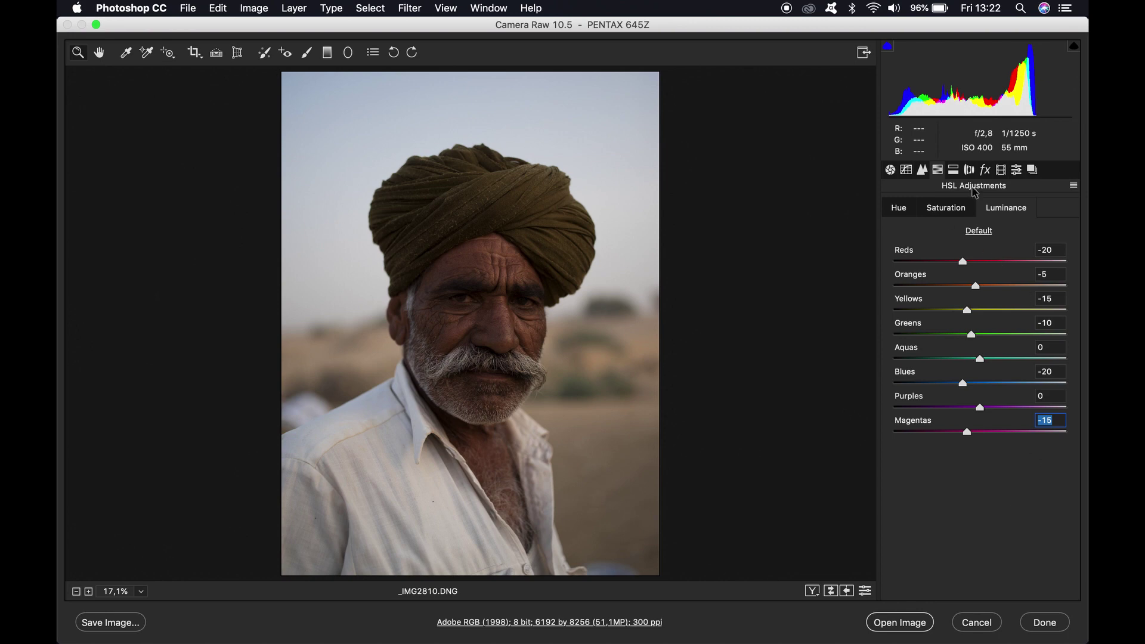
Step: Set Lights to +10 and Shadows to -20 in the parametric tone curve
left_click(922, 170)
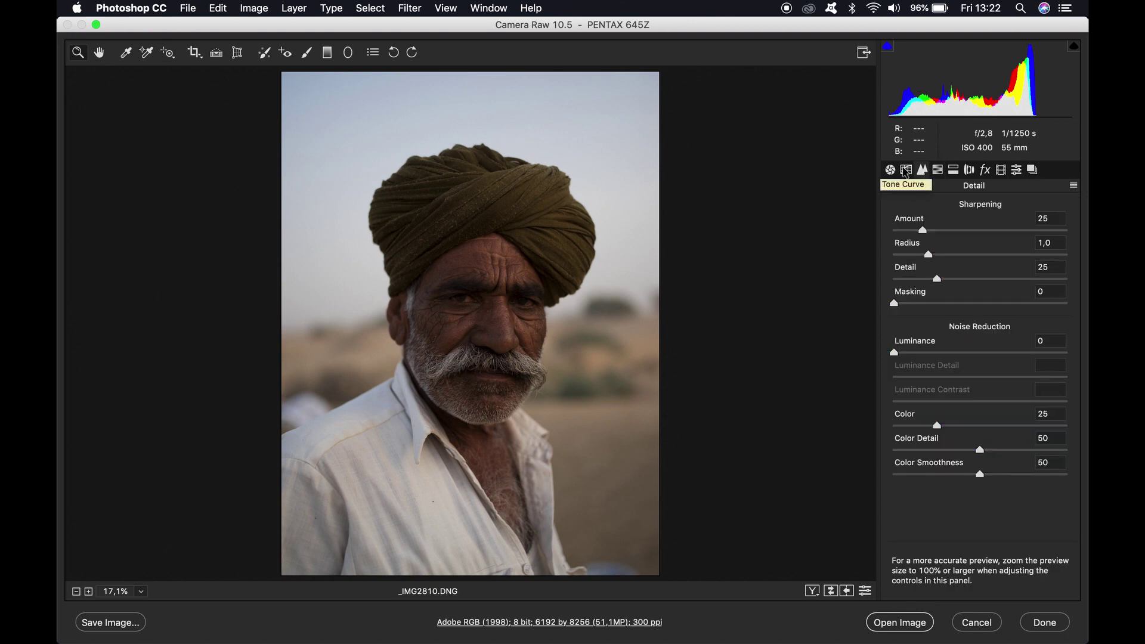
left_click(908, 173)
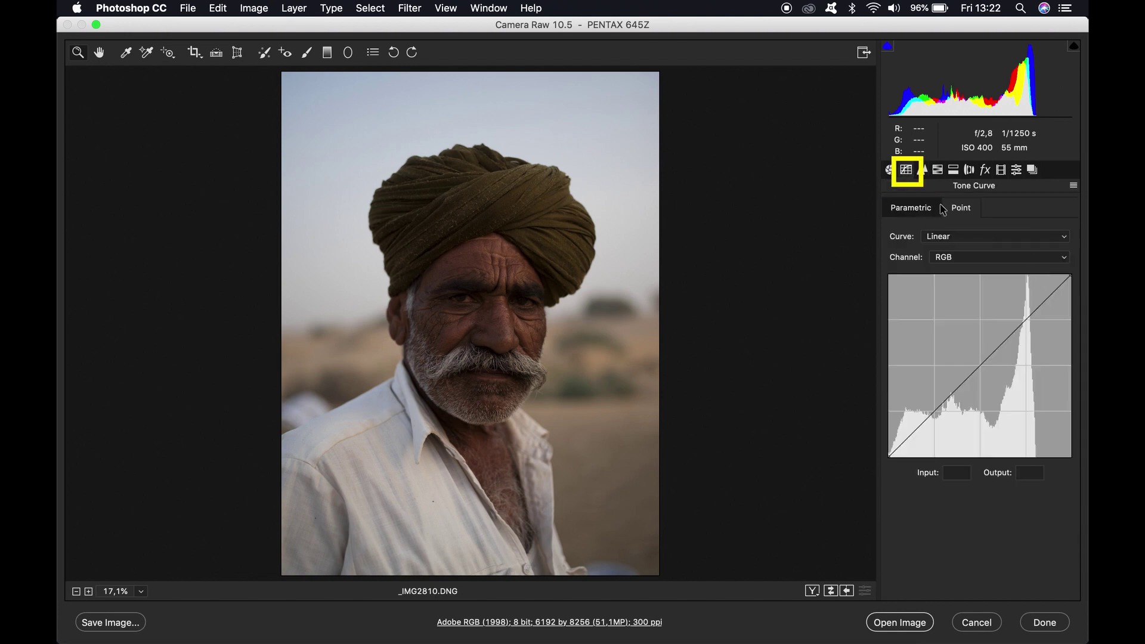
left_click(917, 209)
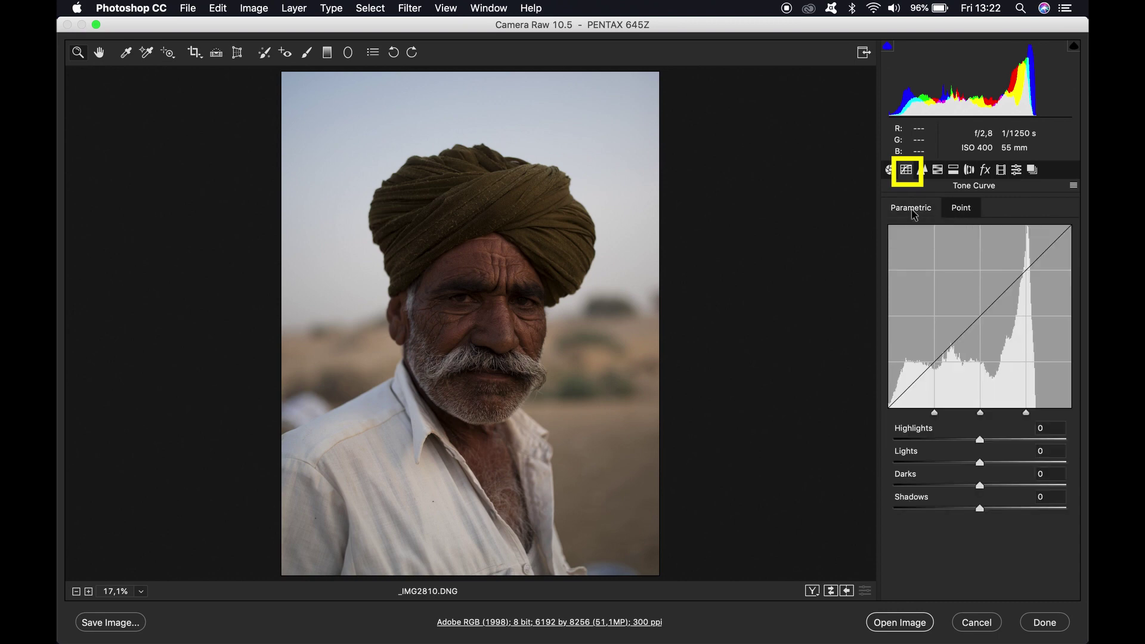
left_click(957, 209)
left_click(907, 209)
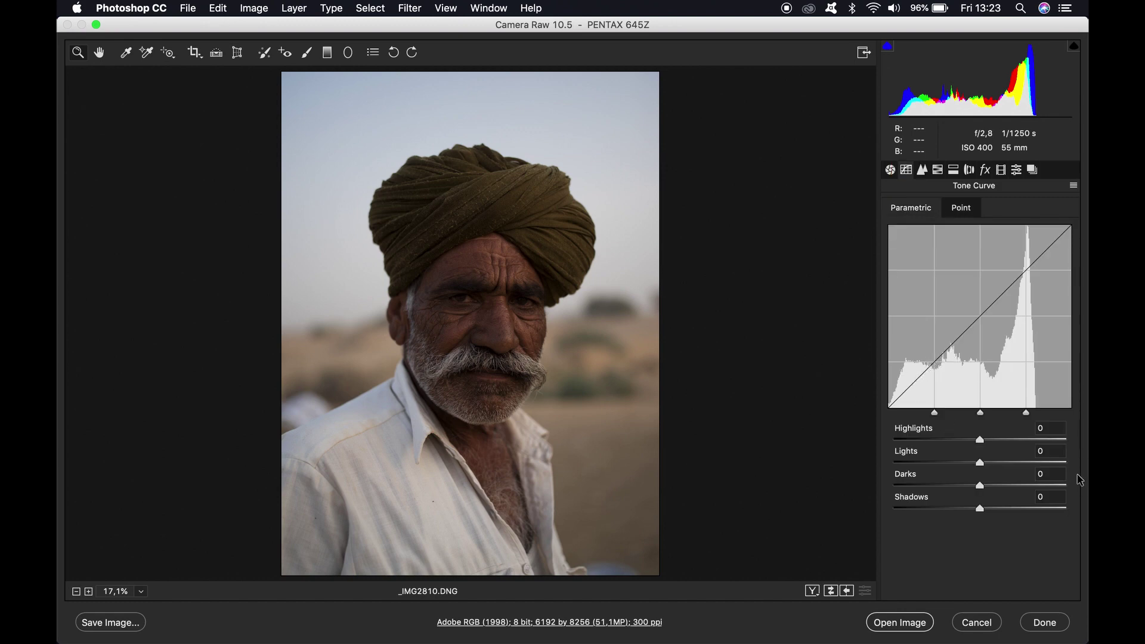
left_click(1045, 454)
key("Up")
left_click_drag(984, 469, 990, 474)
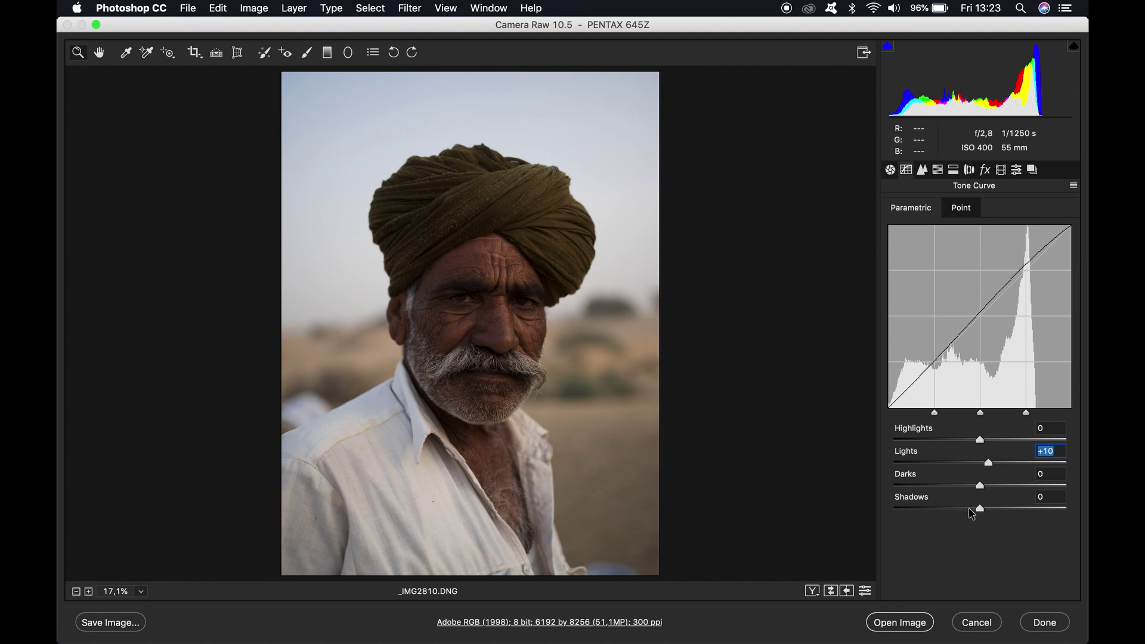
left_click(970, 509)
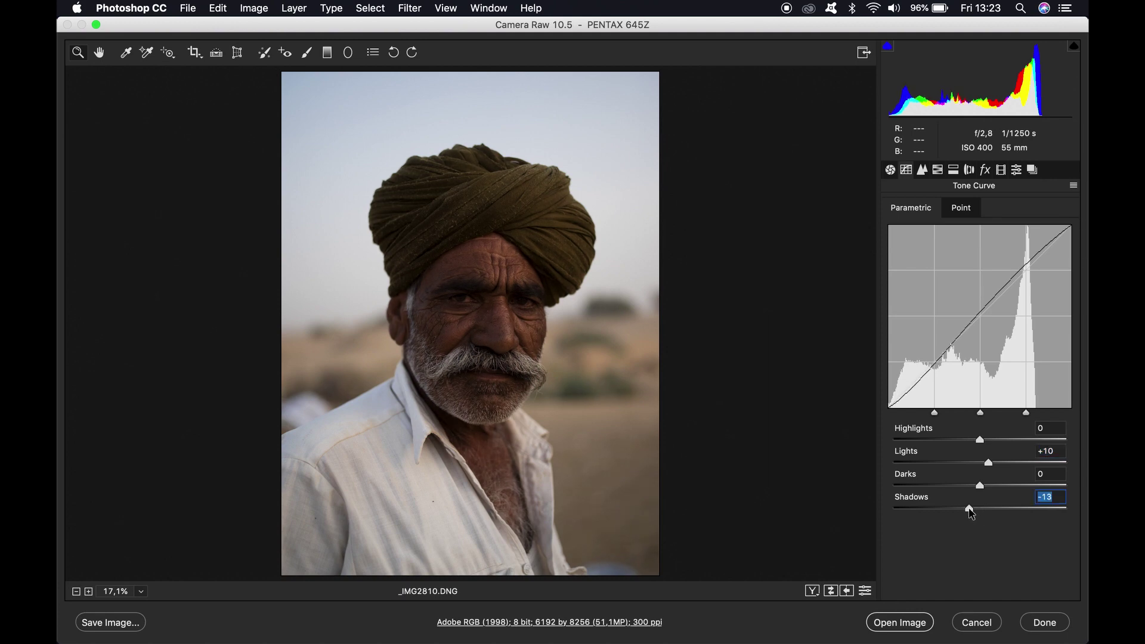
left_click_drag(970, 512, 962, 511)
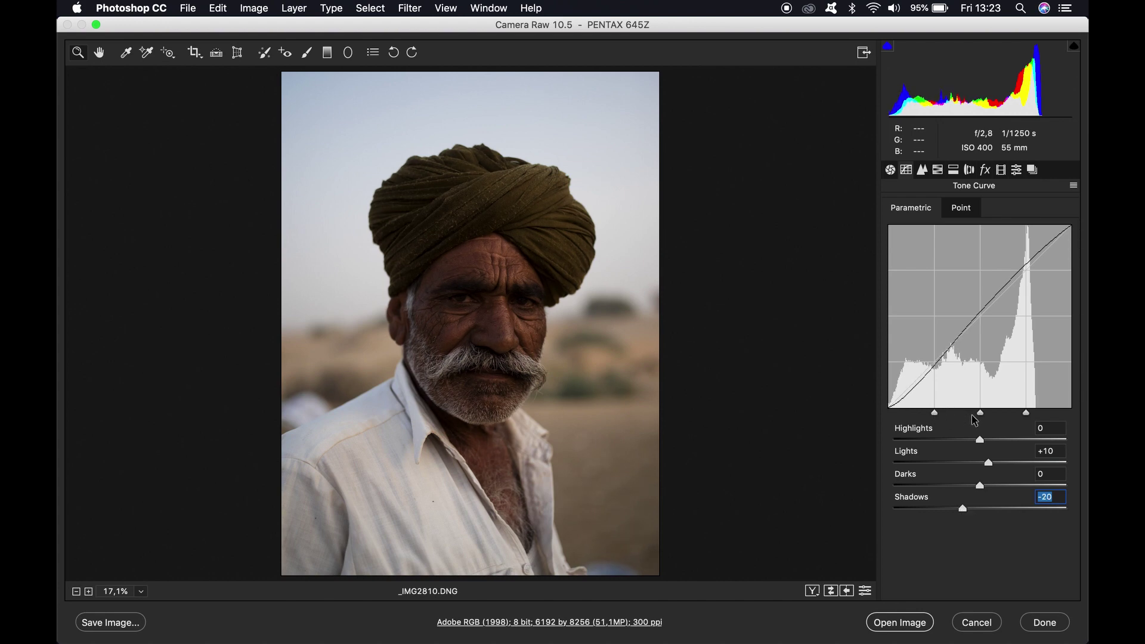
Step: Shift the shadow and midtone region dividers of the parametric tone curve towards the darker tones
mouse_move(934, 420)
left_click_drag(934, 421, 919, 417)
left_click_drag(974, 414, 971, 418)
mouse_move(1028, 419)
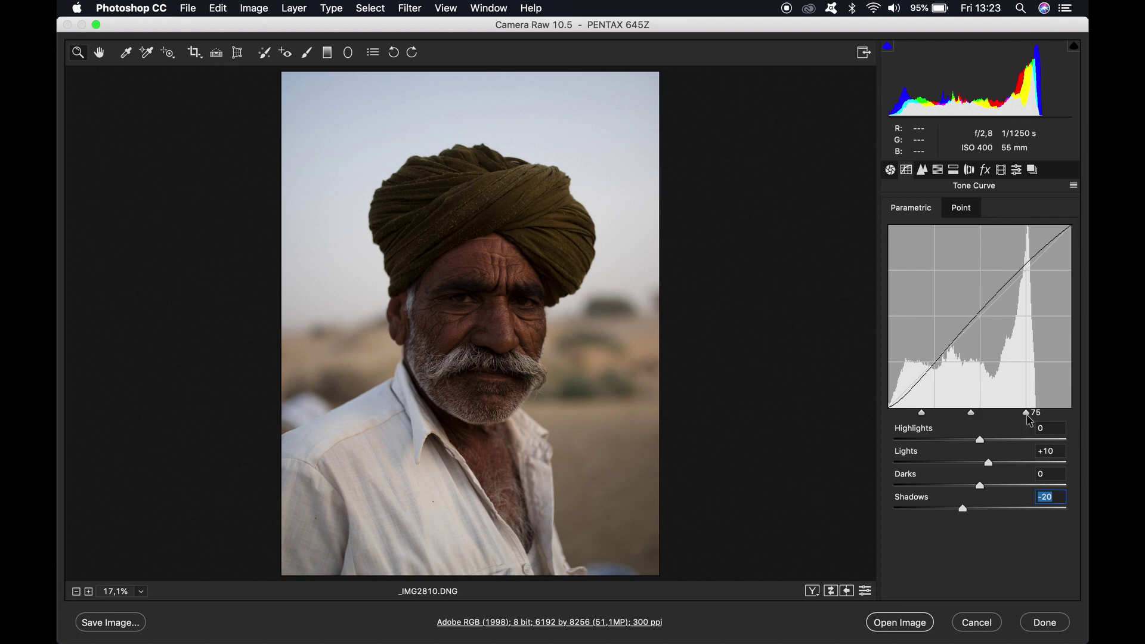
left_click_drag(1025, 415, 1027, 416)
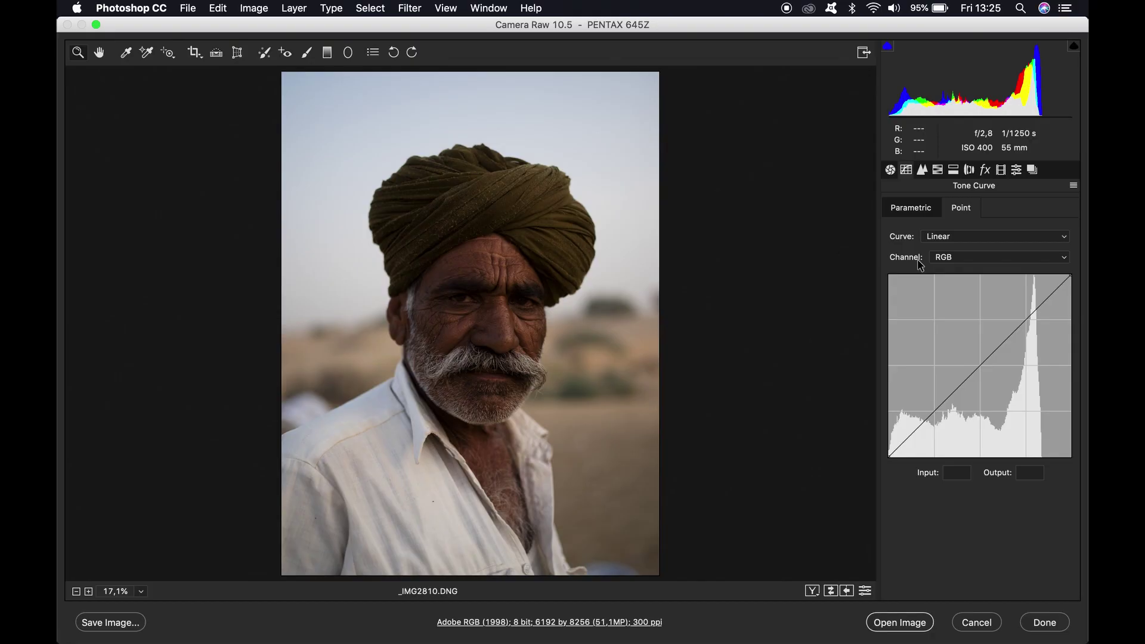
Step: Add a shadow point to the Red channel point curve at input 31, output 8
left_click(954, 258)
left_click(957, 270)
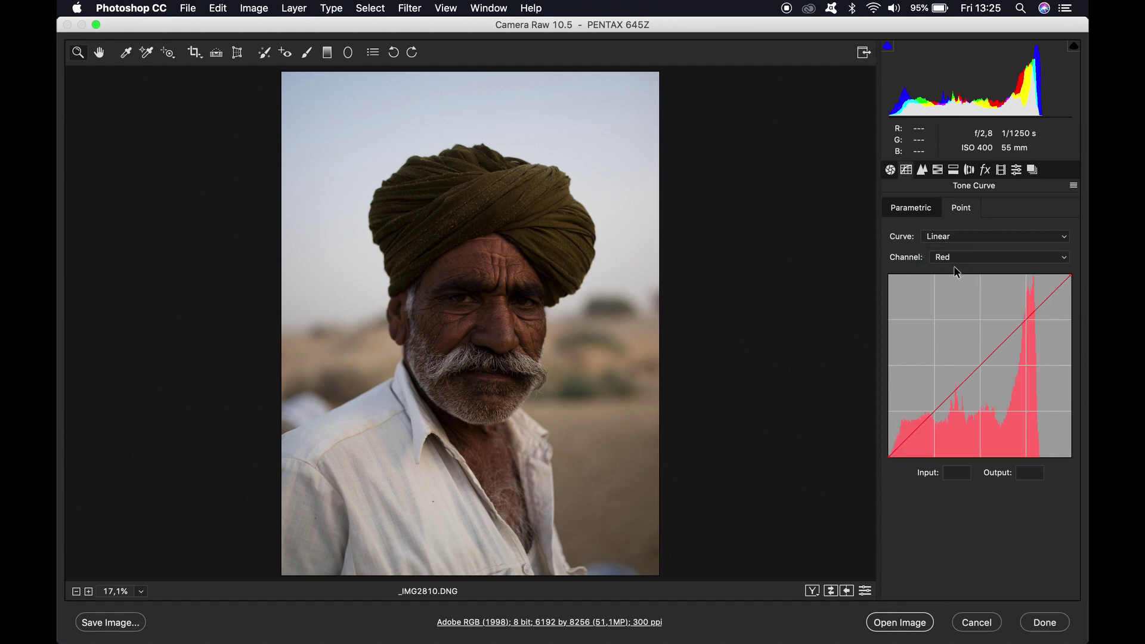
left_click_drag(905, 441, 904, 452)
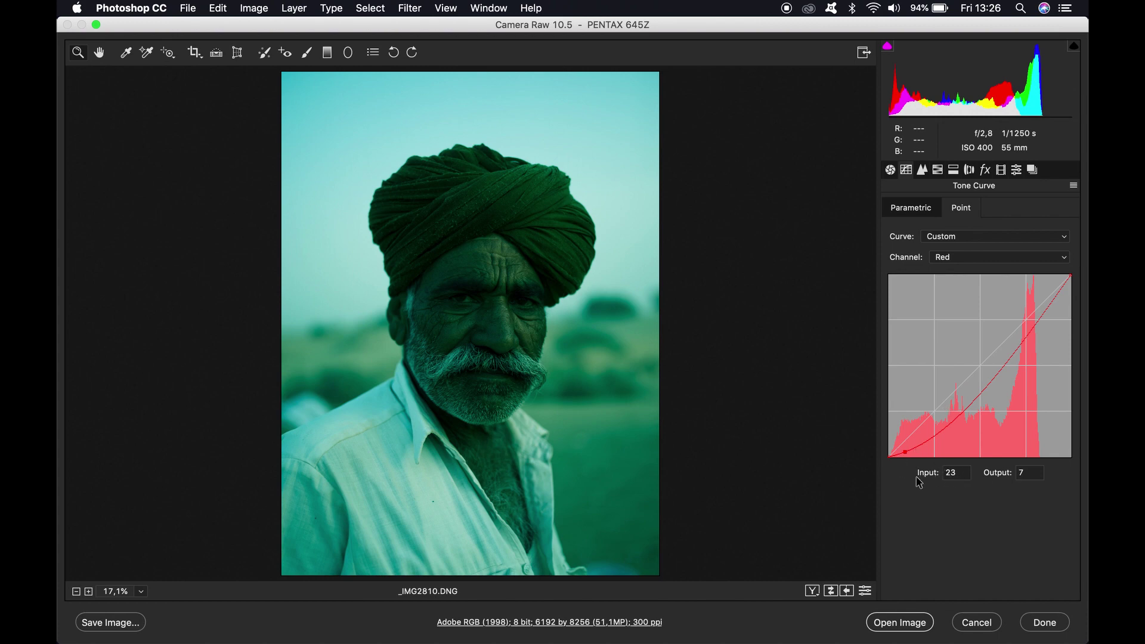
mouse_move(904, 452)
left_mouse_down()
mouse_move(912, 437)
mouse_move(911, 447)
left_mouse_up()
double_click(956, 473)
key("Up")
key("Tab")
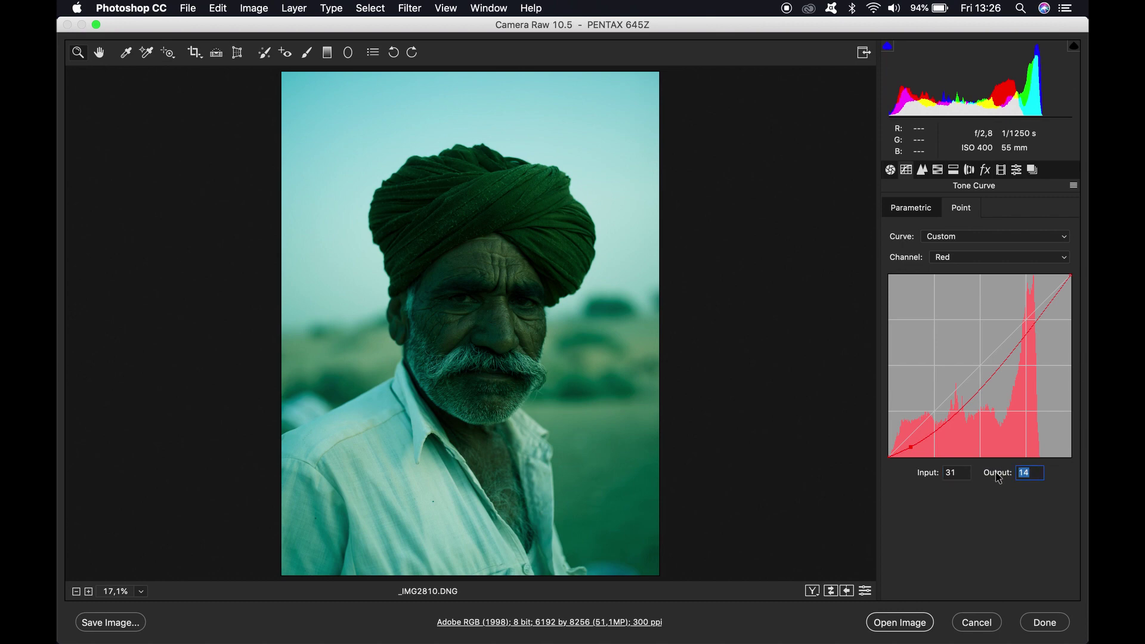
type("8")
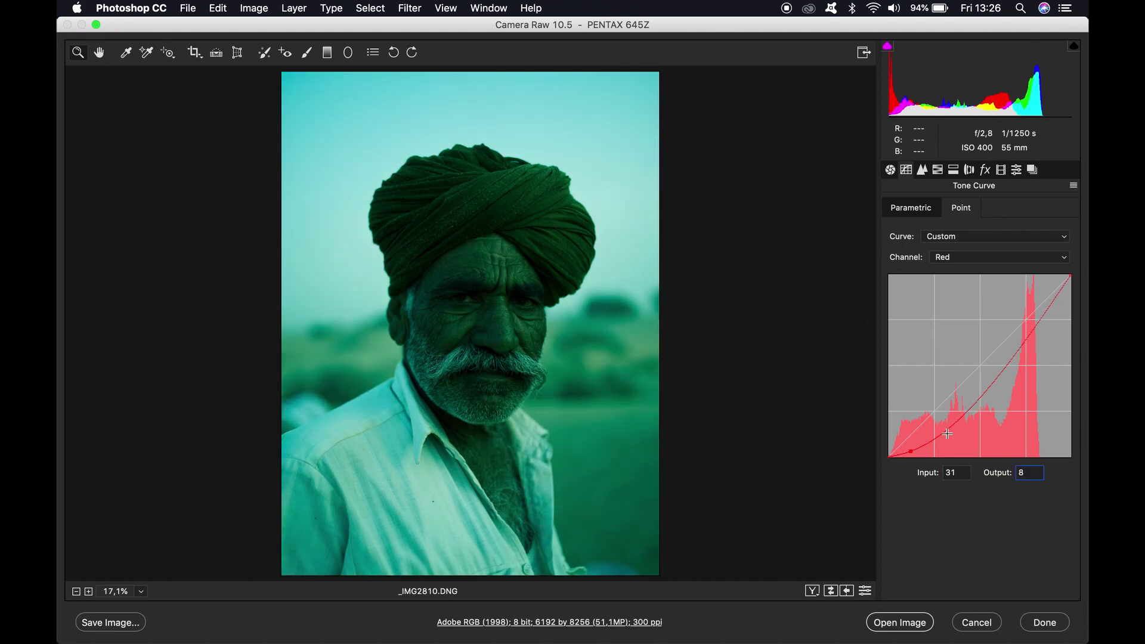
Step: Add a second shadow point to the Red channel curve at input 48 and adjust its output
left_click(929, 442)
left_click(951, 472)
type("48")
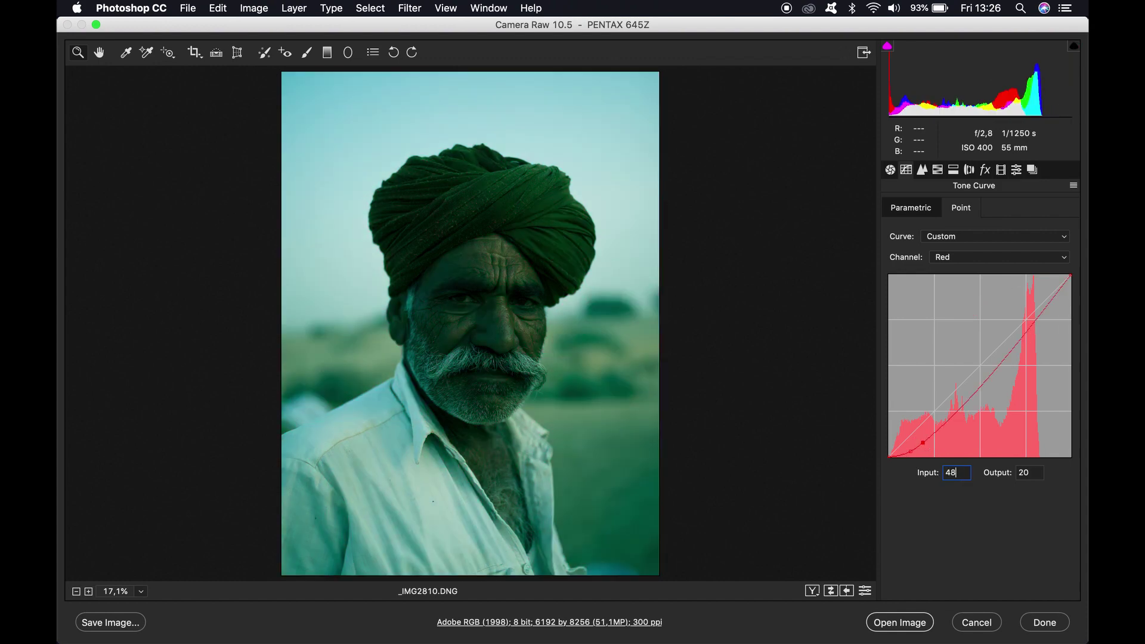
left_click(1030, 472)
type("1")
Step: Add a midtone point to the Red channel curve at input 114, output 123
left_click_drag(985, 384, 970, 371)
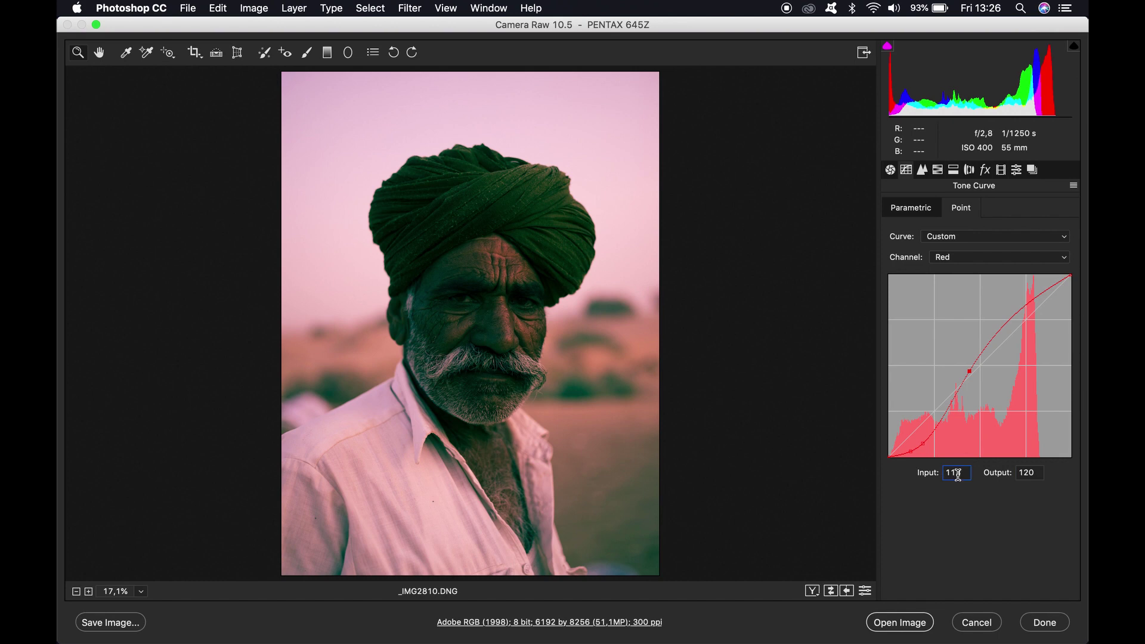
key("Up")
left_click(1033, 474)
type("123")
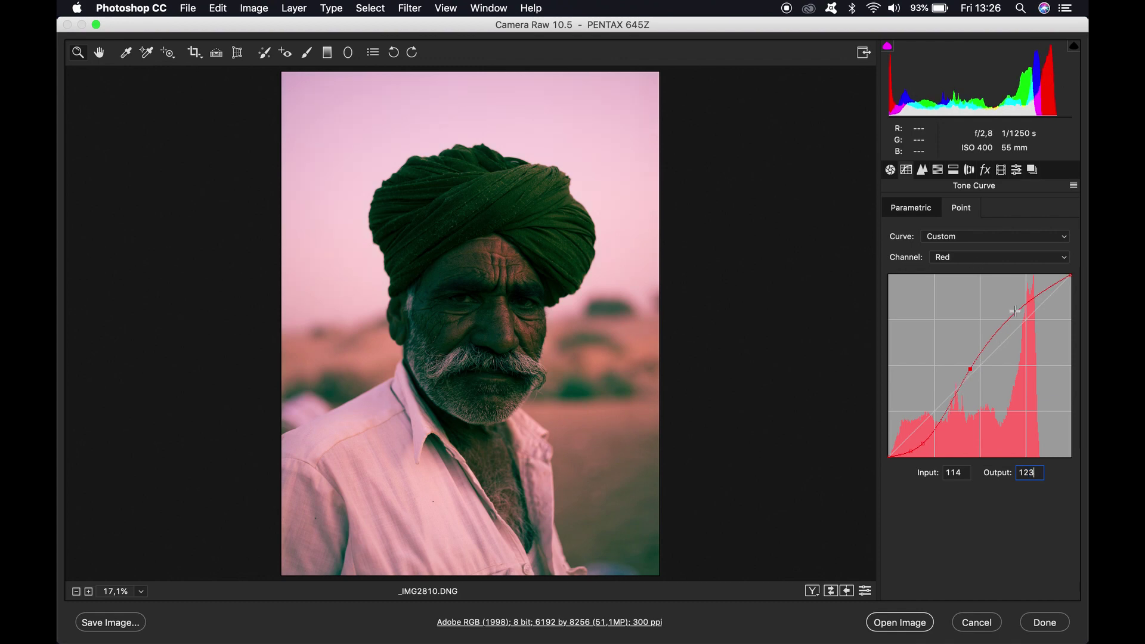
Step: Add a highlight point to the Red channel curve at input 185, output 199
left_click(1021, 313)
left_click_drag(1023, 313, 1025, 316)
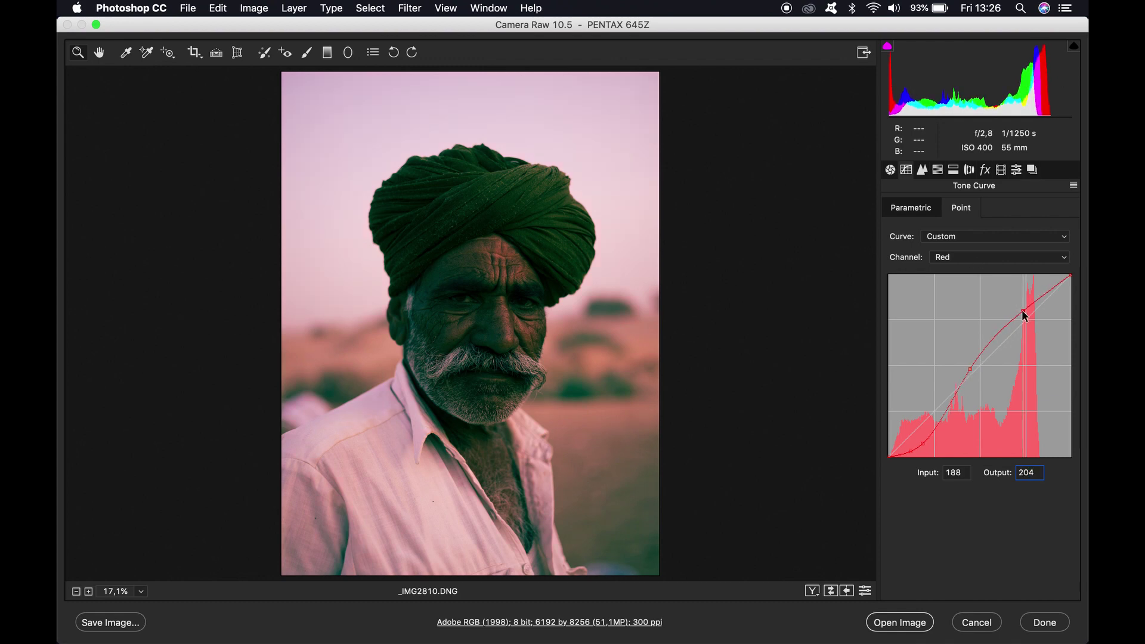
left_click(961, 473)
left_click_drag(961, 473, 956, 473)
type("5")
left_click(1030, 475)
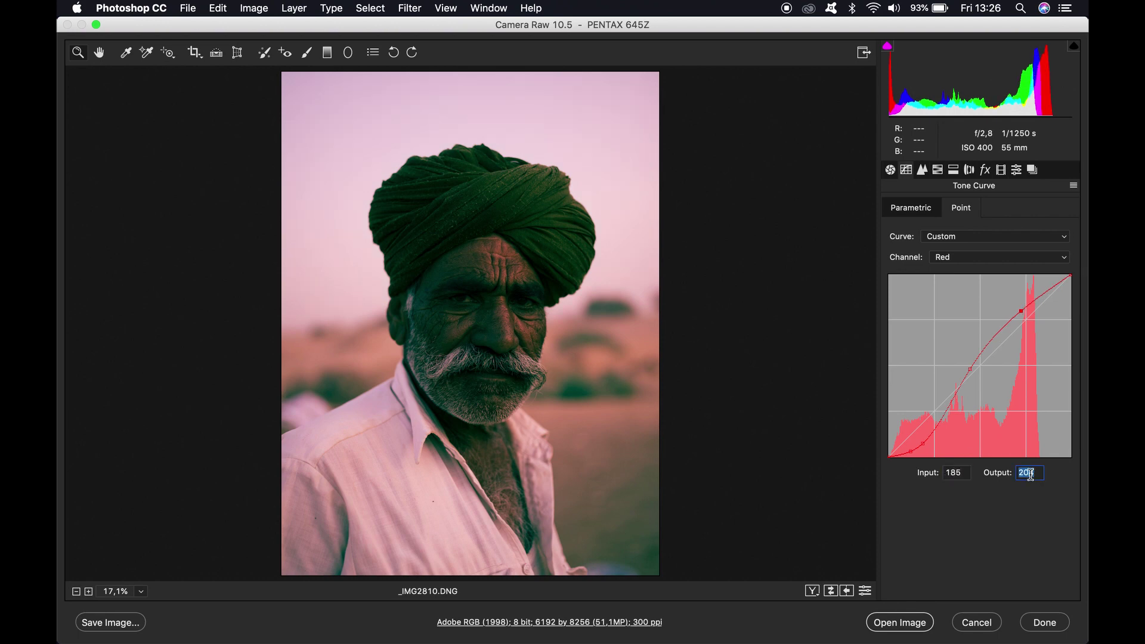
type("199")
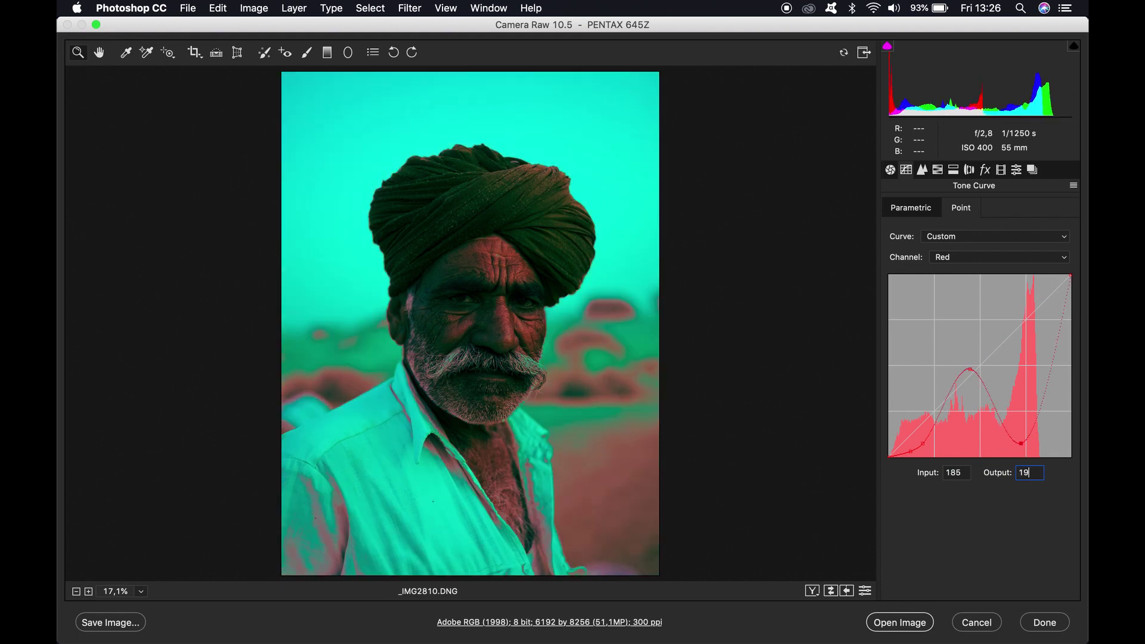
Step: Add a shadow point to the Green channel point curve at input 31, output 25
left_click(964, 258)
left_click(960, 268)
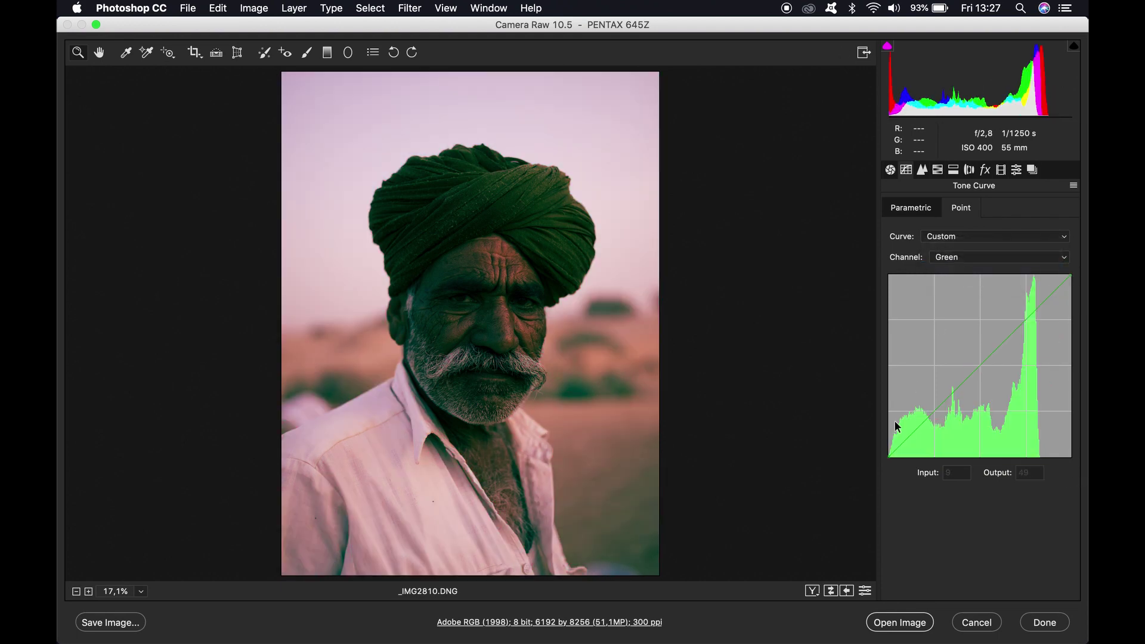
left_click(907, 439)
left_click(957, 473)
type("31")
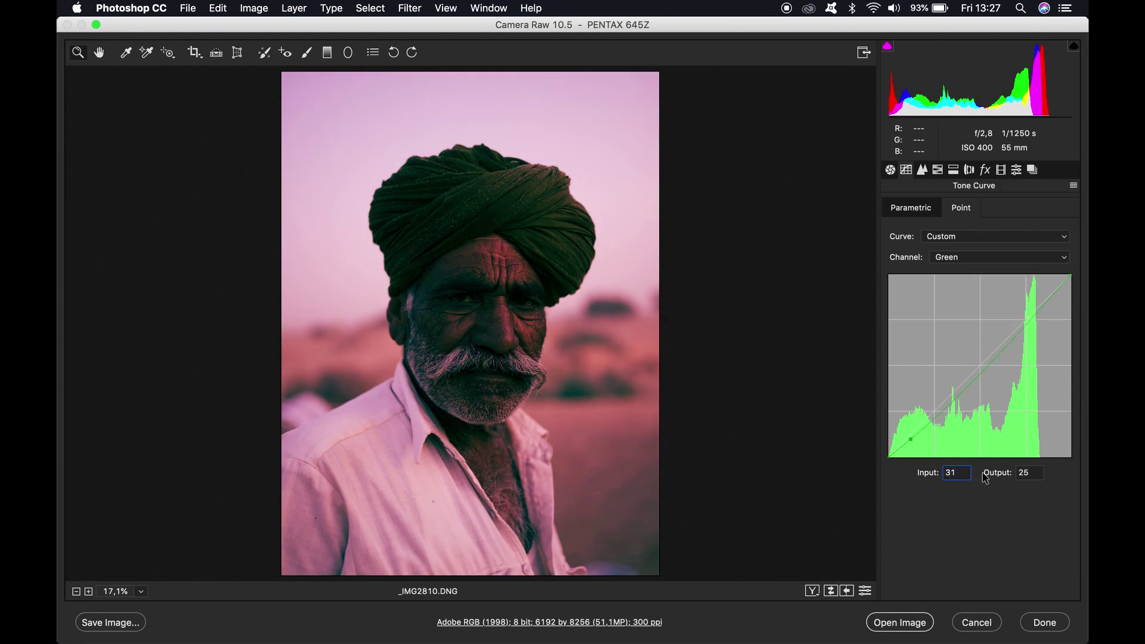
Step: Adjust the output of the Green channel curve's first shadow point and add a second shadow point at input 48, output 19
left_click(934, 421)
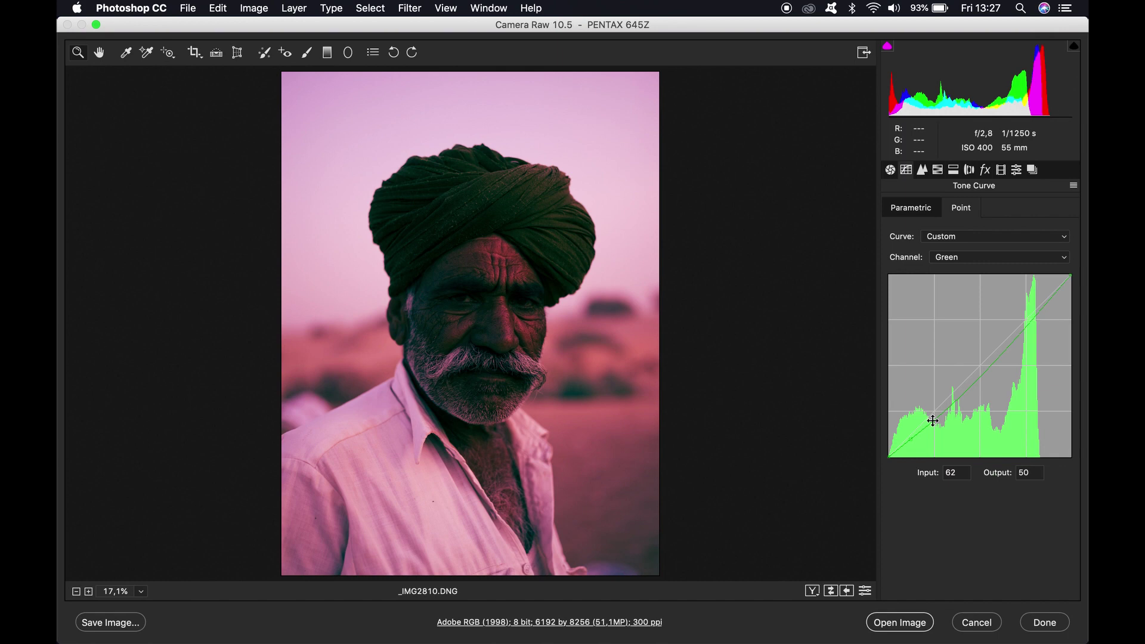
left_click(910, 439)
left_click(1024, 473)
left_click_drag(934, 405, 926, 433)
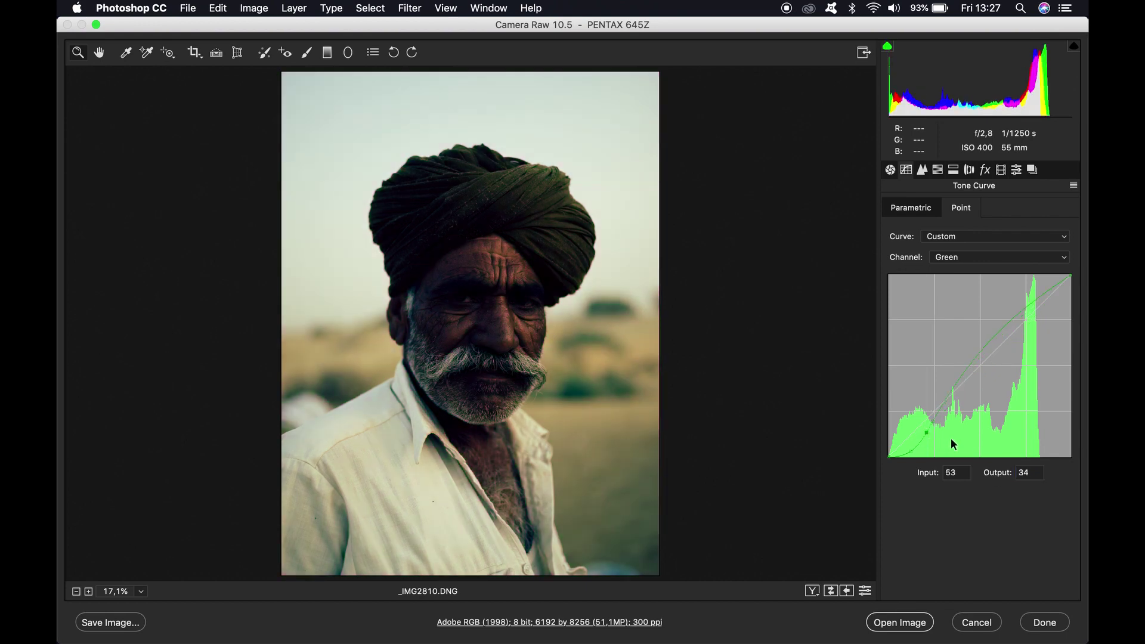
type("48")
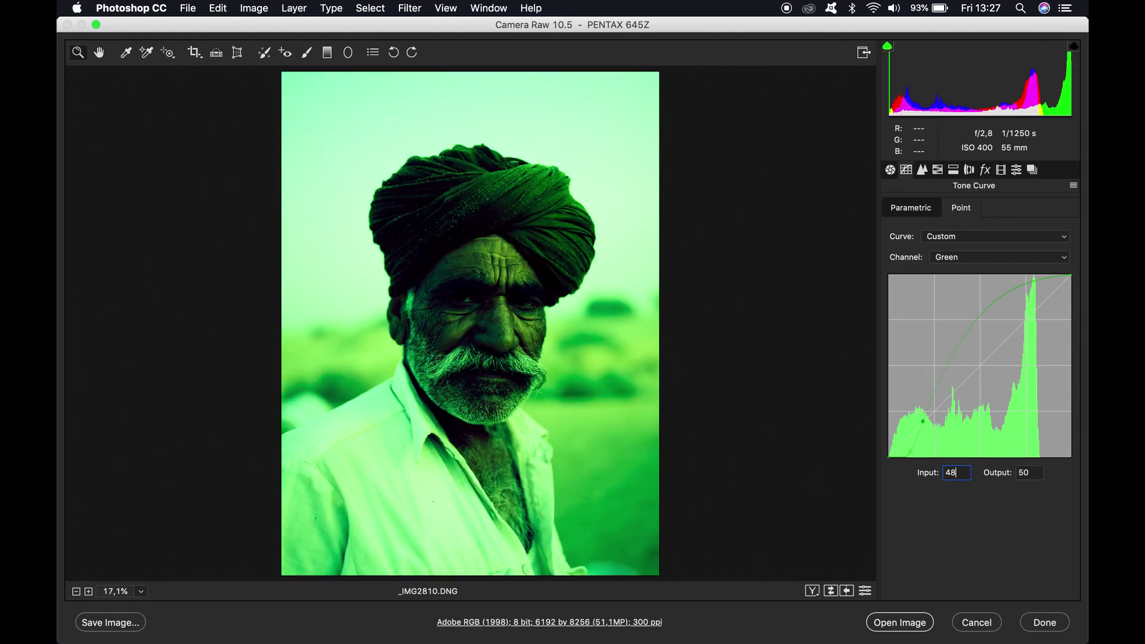
key("Tab")
type("19")
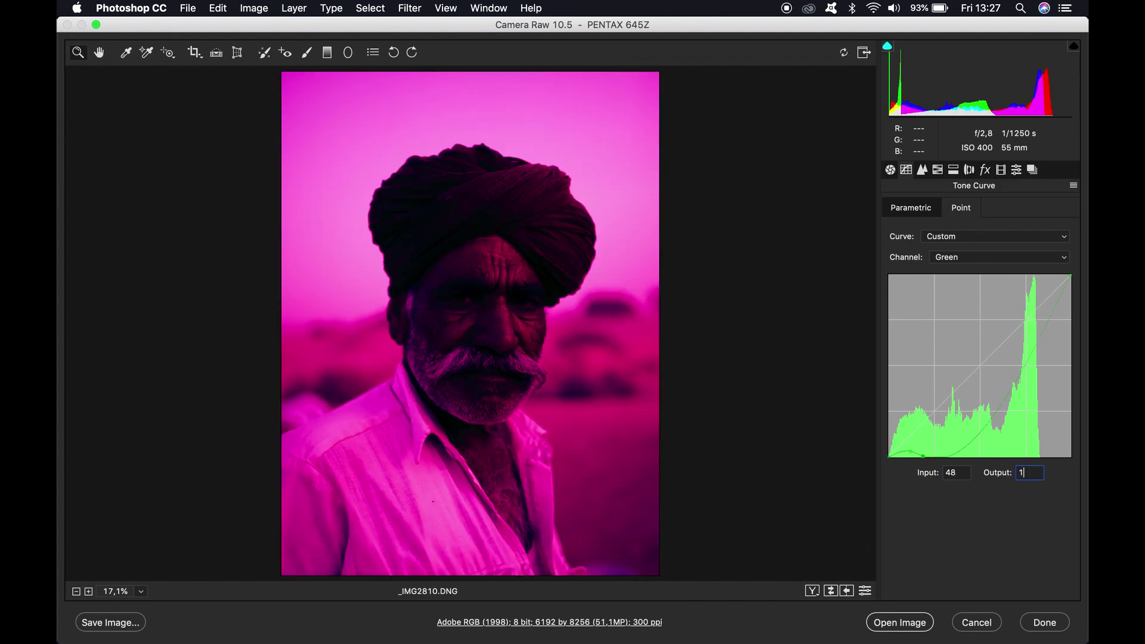
Step: Add a midtone point to the Green channel curve at input 114, output 123
left_click(981, 390)
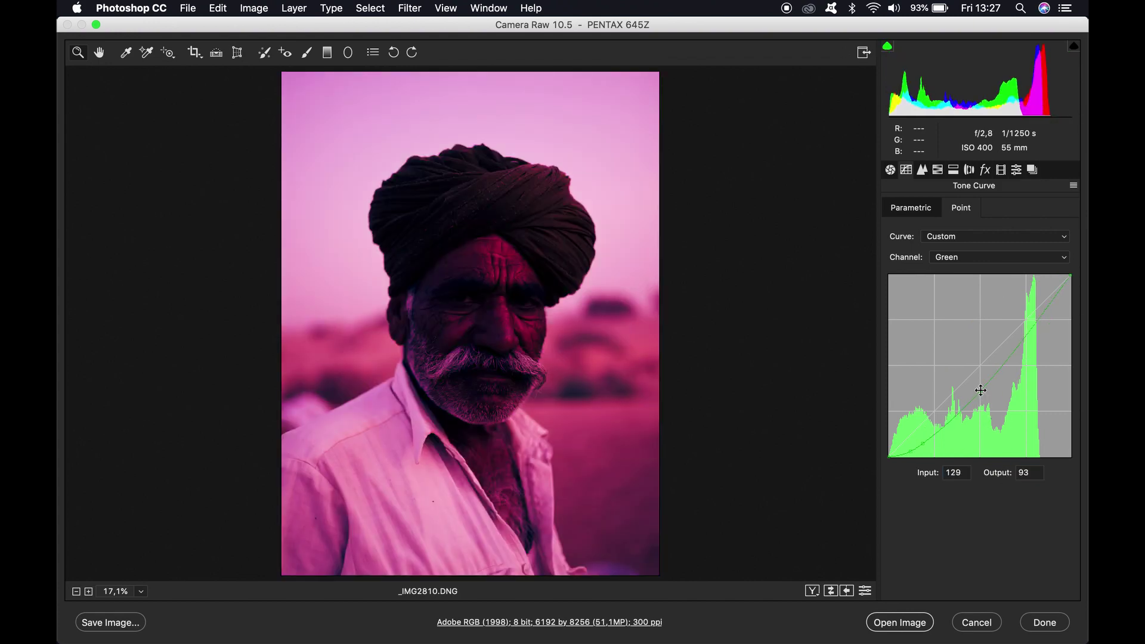
left_click(958, 473)
left_click_drag(959, 472, 923, 477)
type("1145")
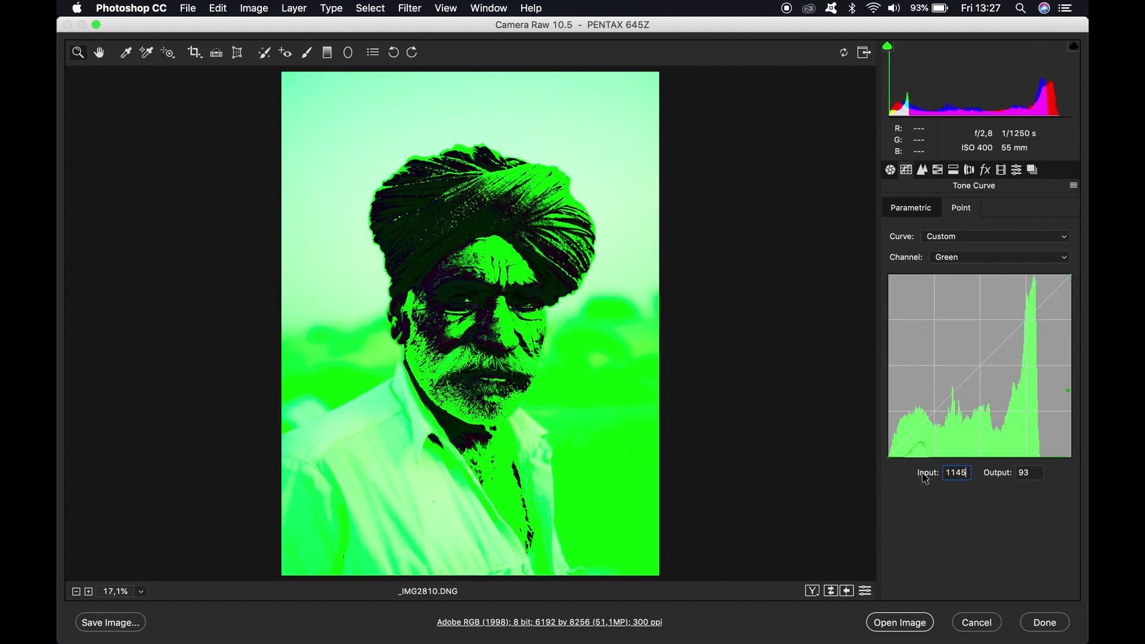
key("BackSpace")
key("Tab")
type("123")
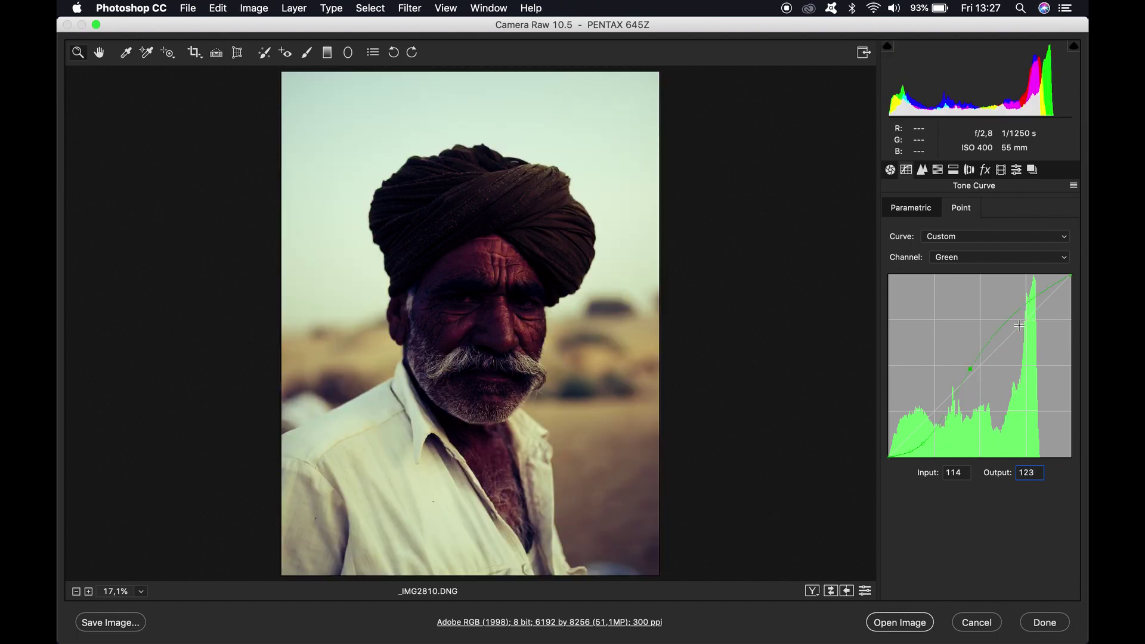
Step: Add a highlight point to the Green channel curve at input 185, output 199
left_click_drag(1019, 325, 1020, 311)
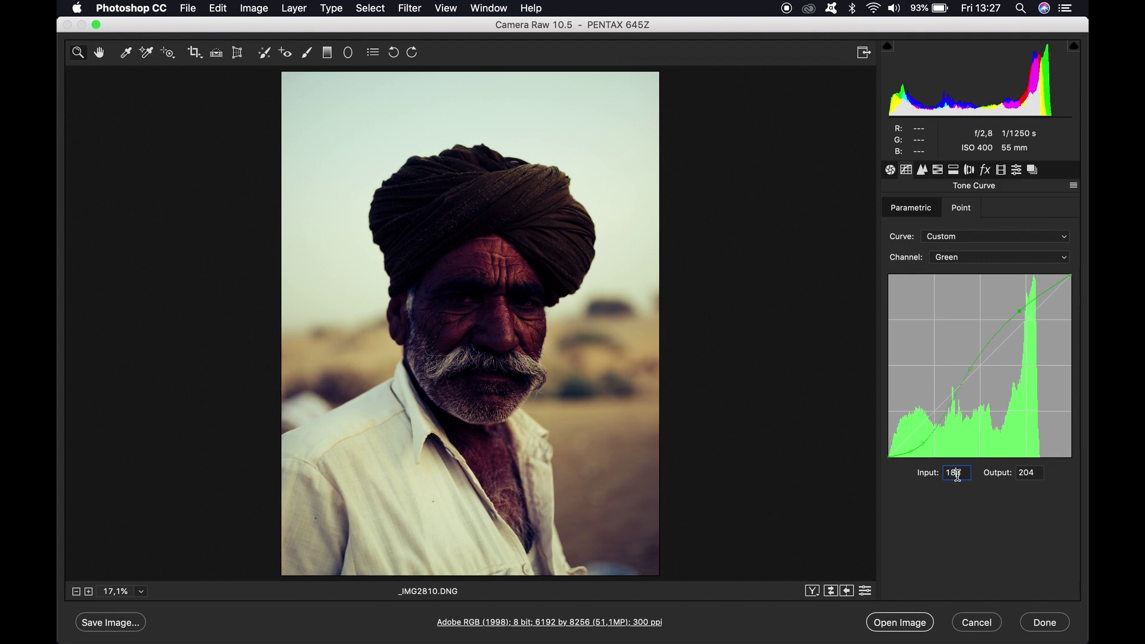
key("Up")
key("Up")
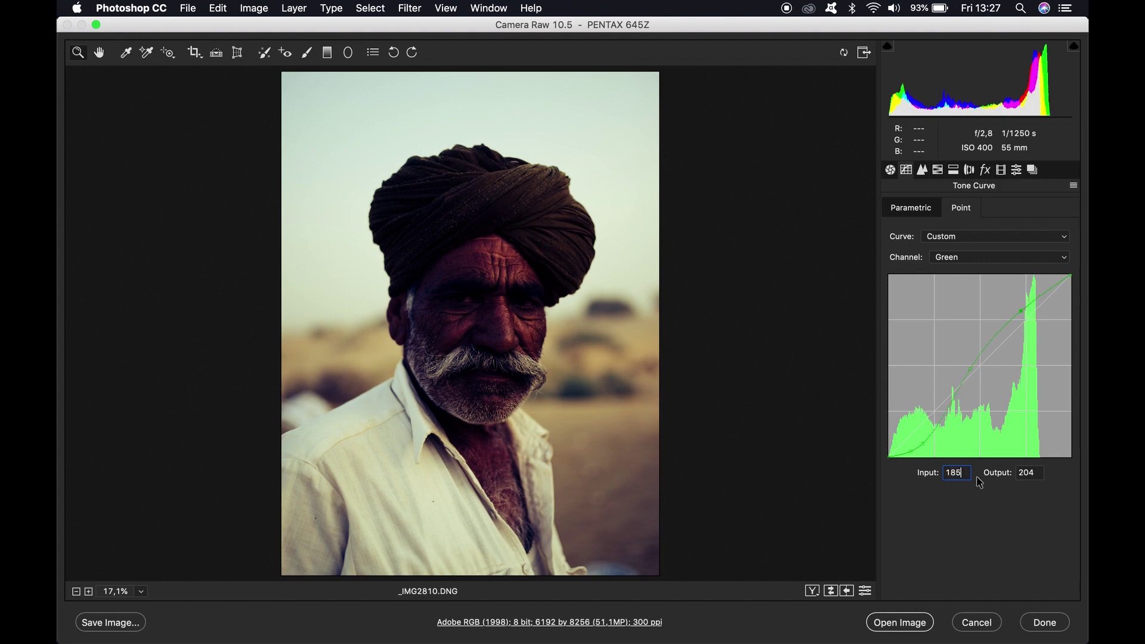
left_click(1028, 474)
type("199")
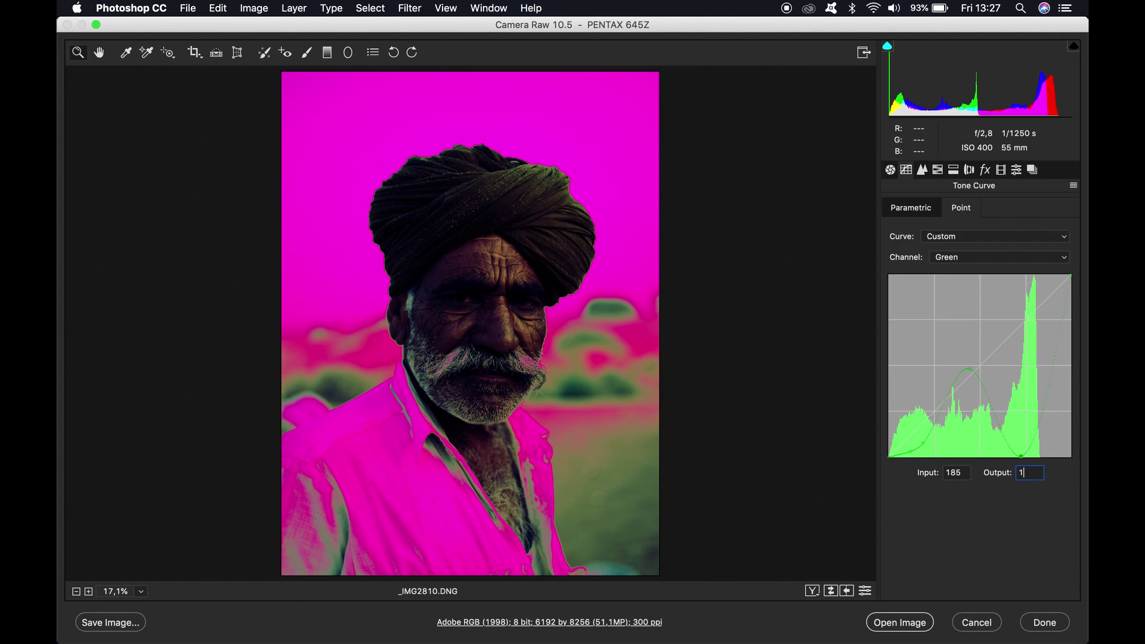
Step: Switch the point curve to the Blue channel and add a shadow point at input 31, output 8
left_click(970, 257)
left_click(954, 268)
left_click_drag(903, 445, 910, 448)
left_click(945, 473)
type("31")
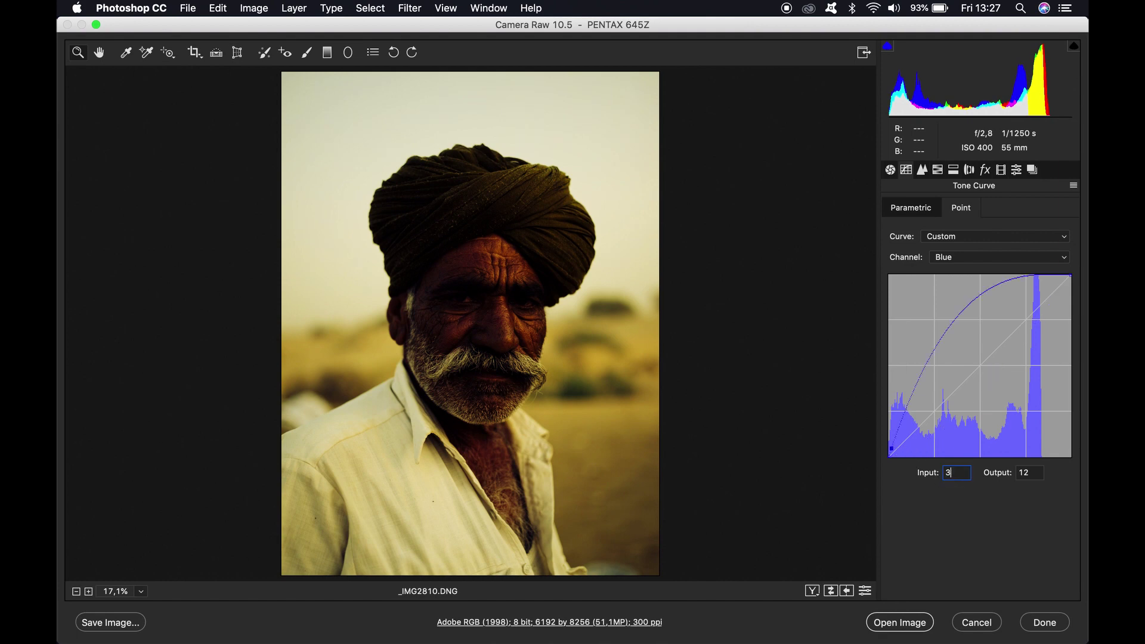
left_click(1031, 480)
type("8")
Step: Add a second shadow point to the Blue channel curve at input 48, output 19
left_click(938, 436)
left_click(953, 472)
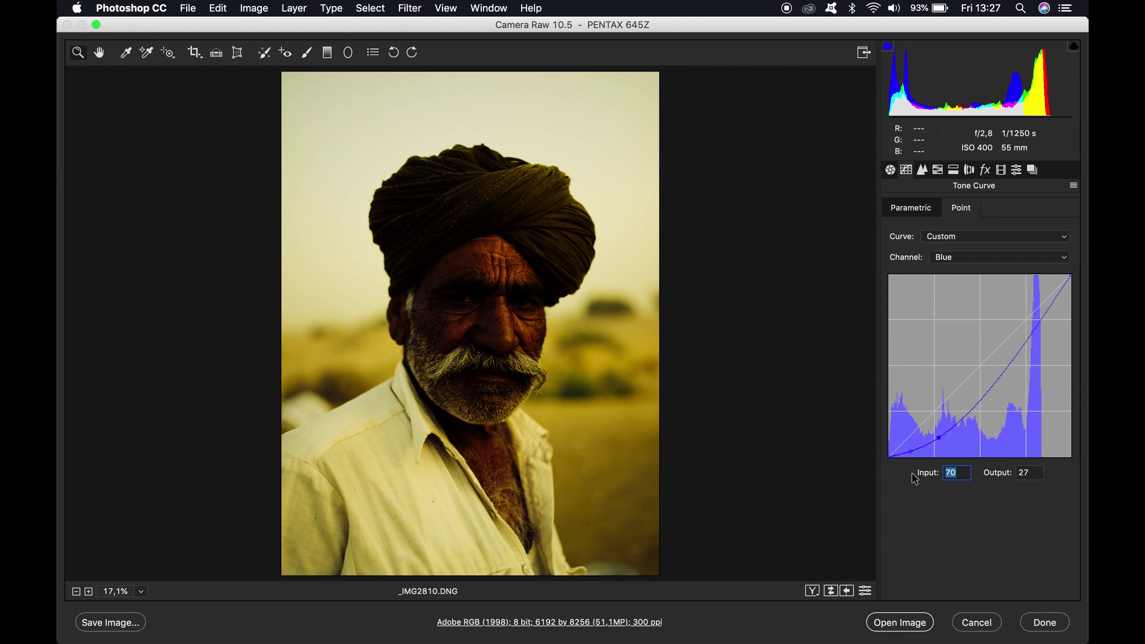
type("48")
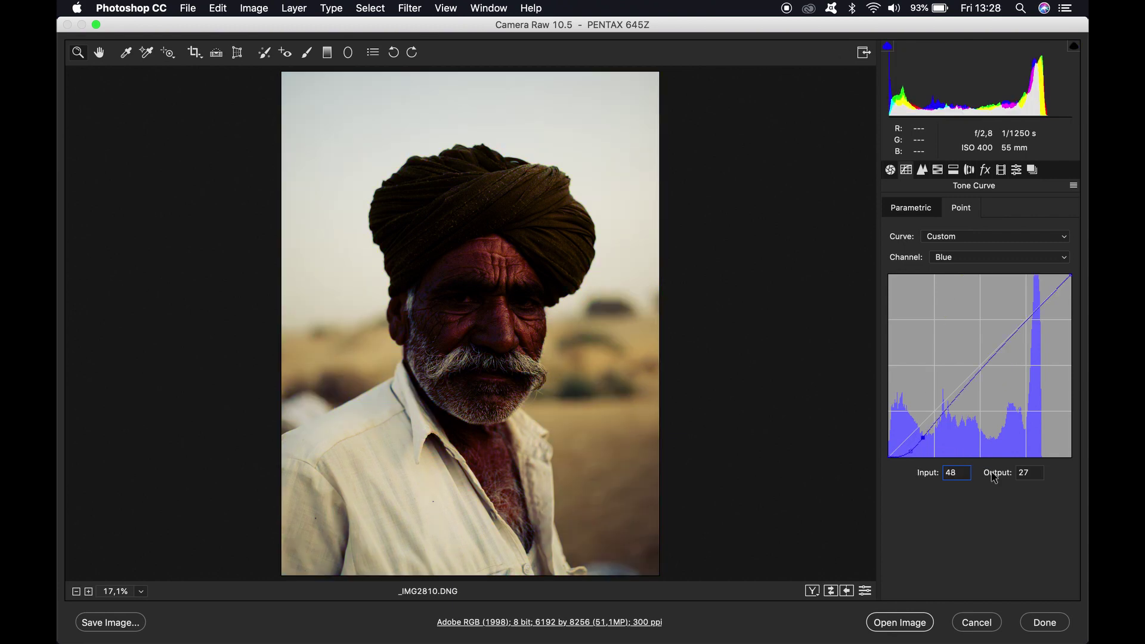
left_click(1023, 473)
type("19")
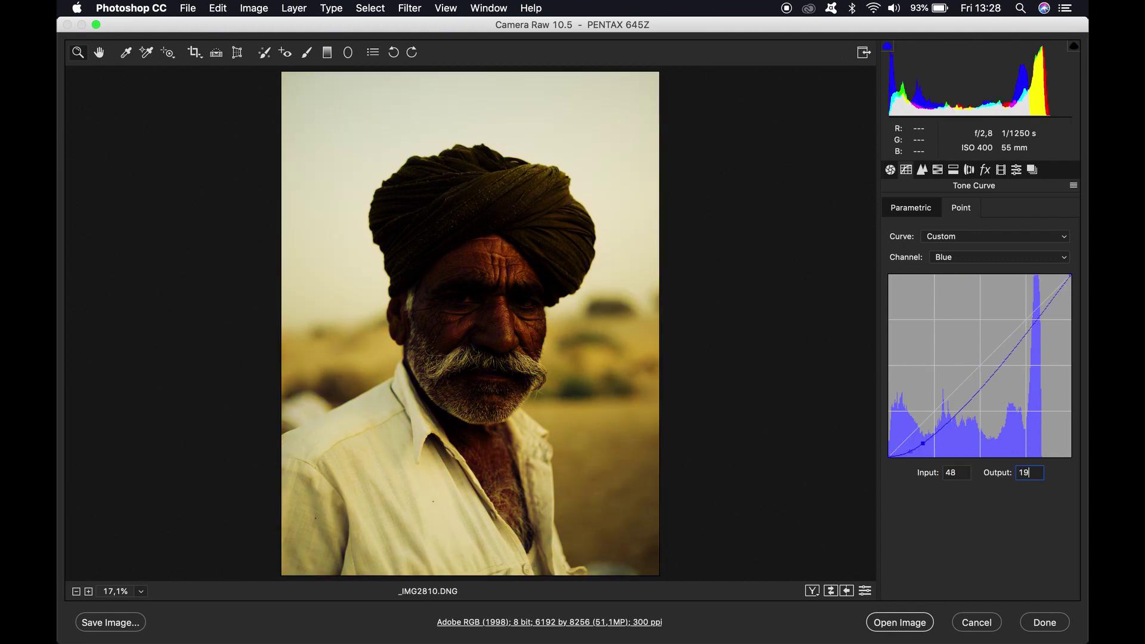
Step: Add a midtone point to the Blue channel curve at input 114, output 123
left_click(982, 387)
left_click(953, 472)
type("114")
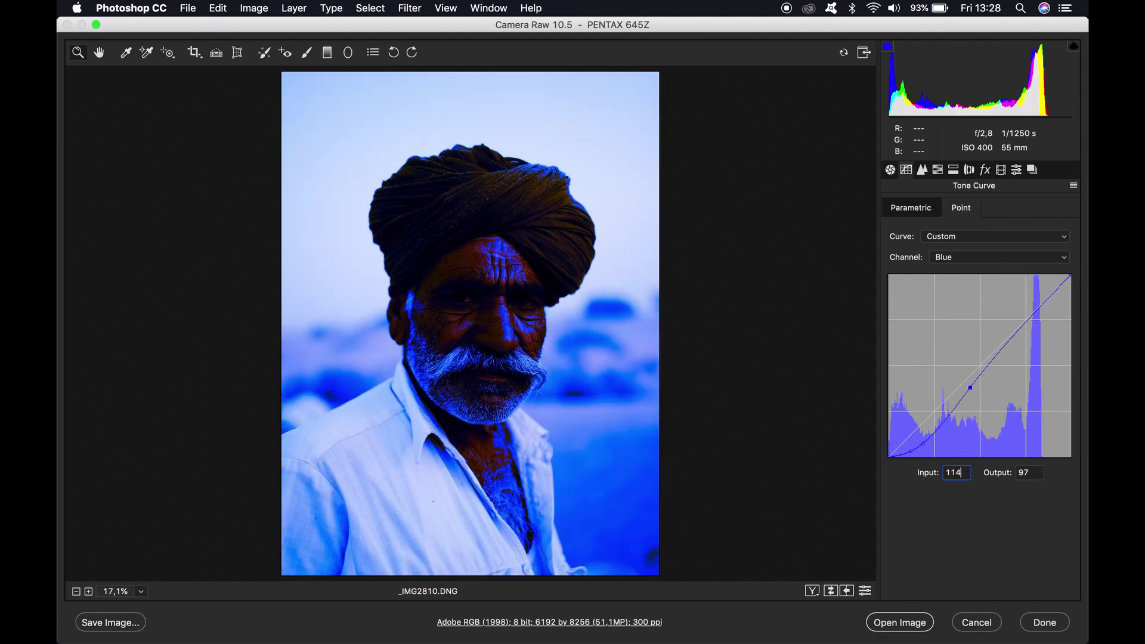
key("Tab")
type("123")
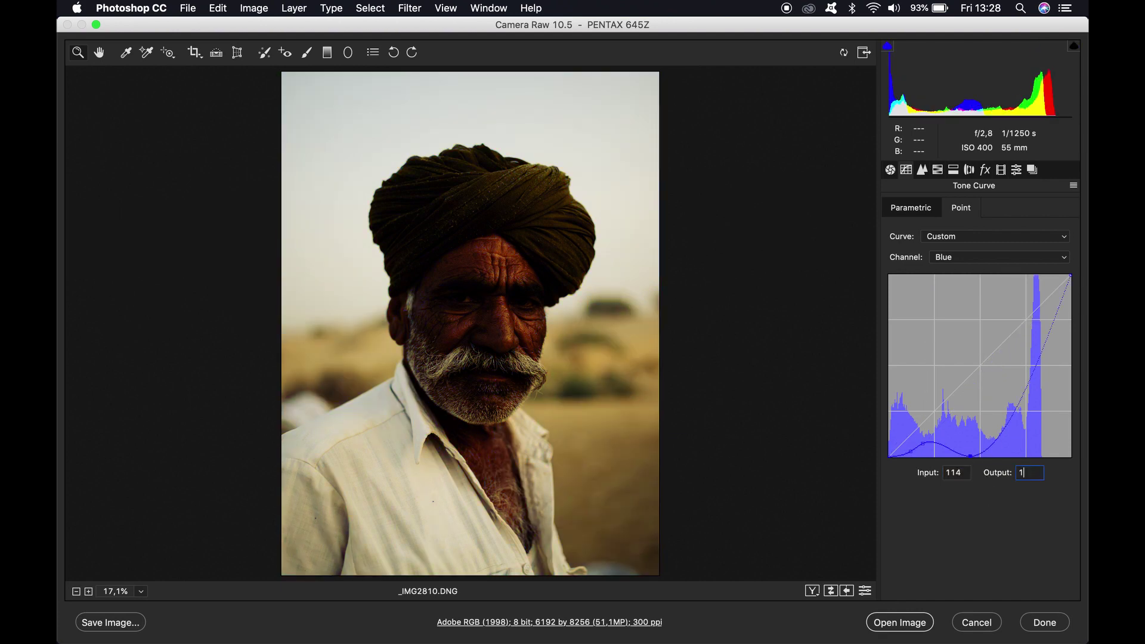
Step: Add a highlight point to the Blue channel curve at input 185, output 199
left_click(1023, 311)
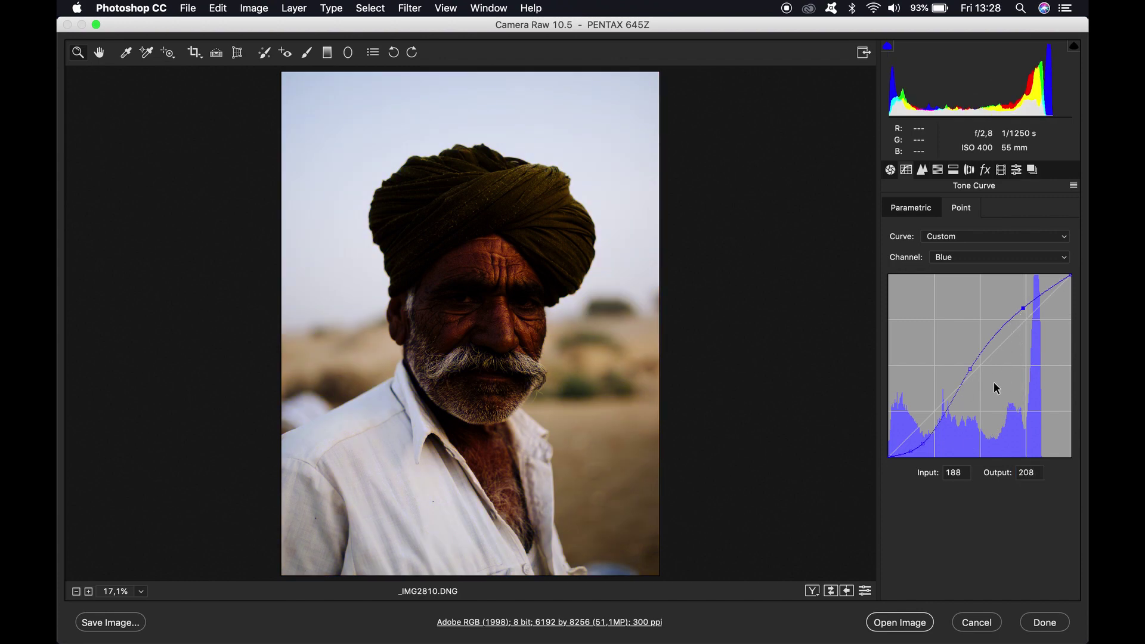
left_click(958, 473)
type("1")
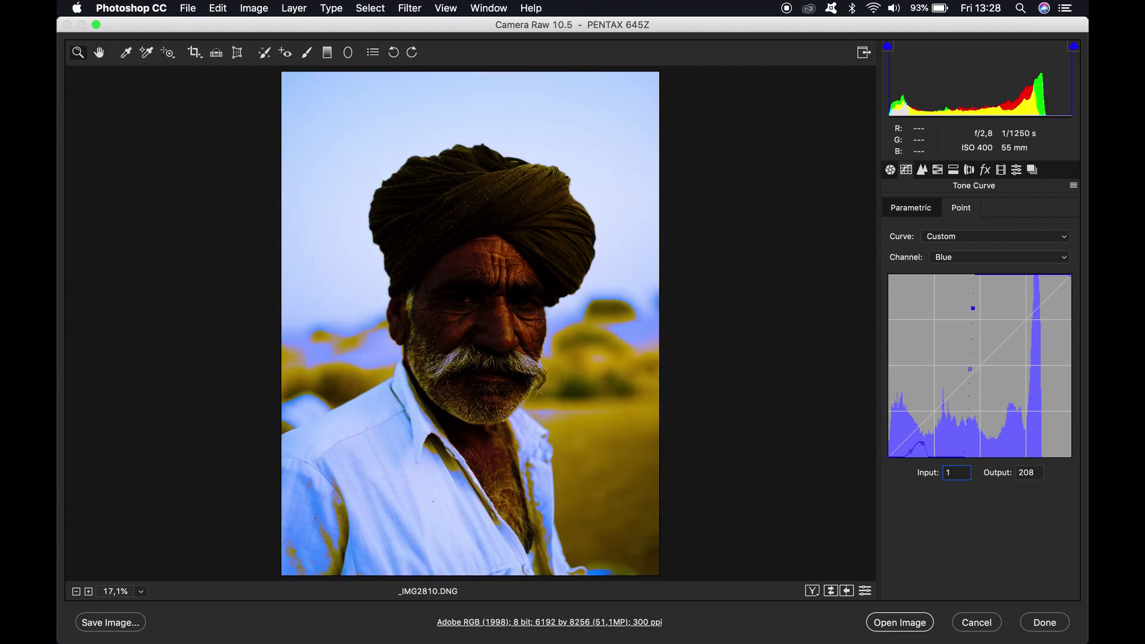
type("85")
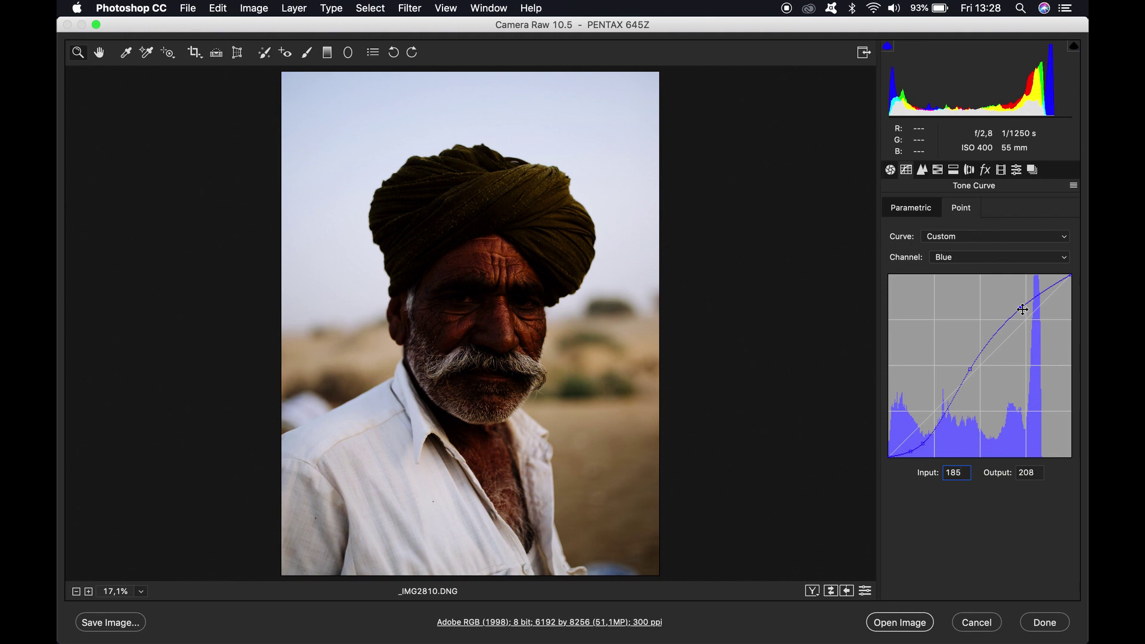
left_click(1028, 474)
type("199")
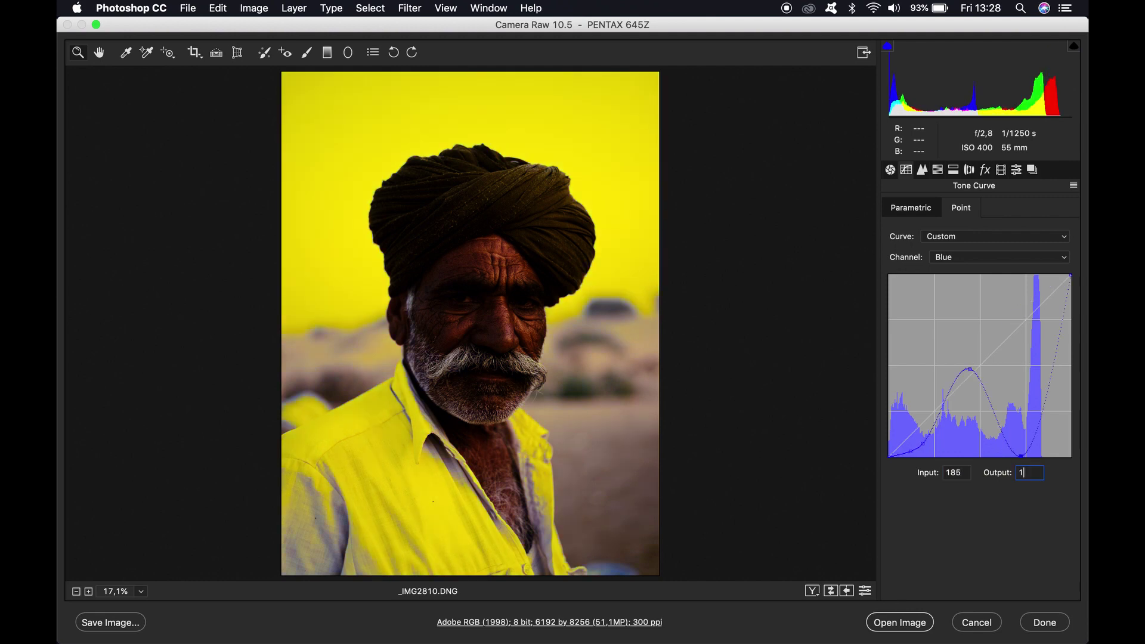
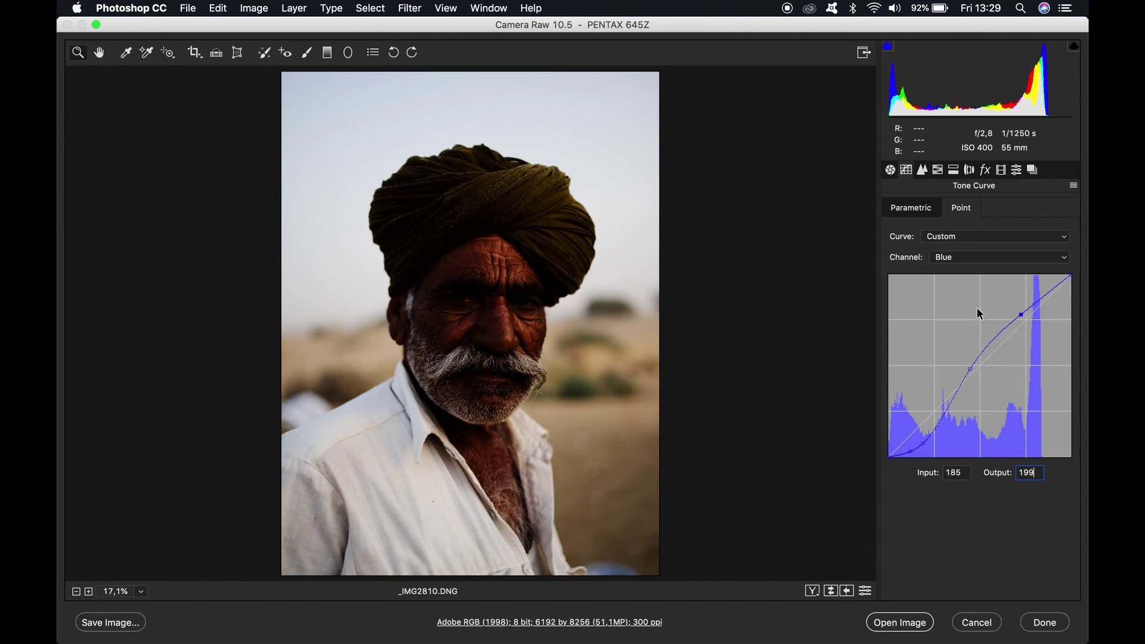
Step: Return to the Red channel curve and set its highlight point to input 179, output 191
left_click(969, 258)
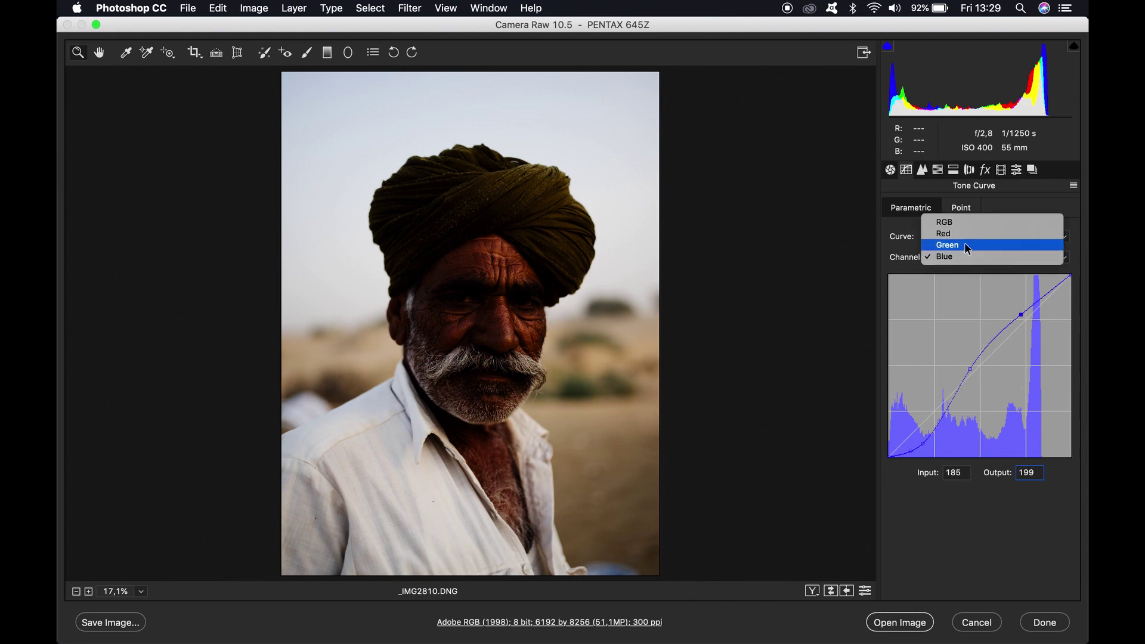
left_click(964, 242)
left_click(959, 256)
left_click(958, 245)
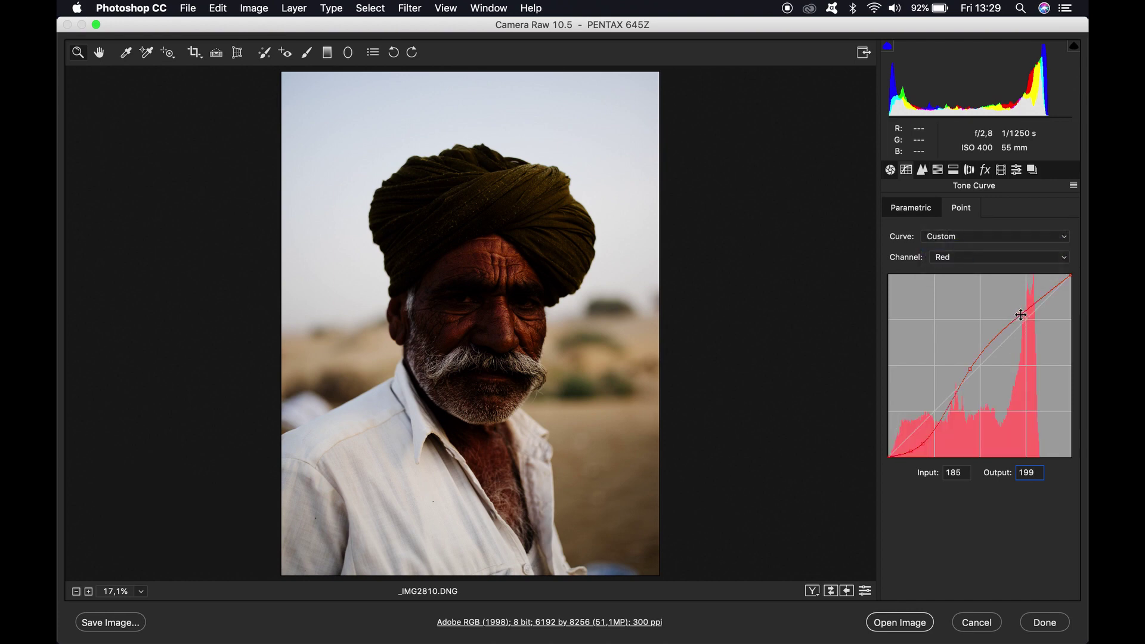
left_click_drag(1020, 319, 1017, 322)
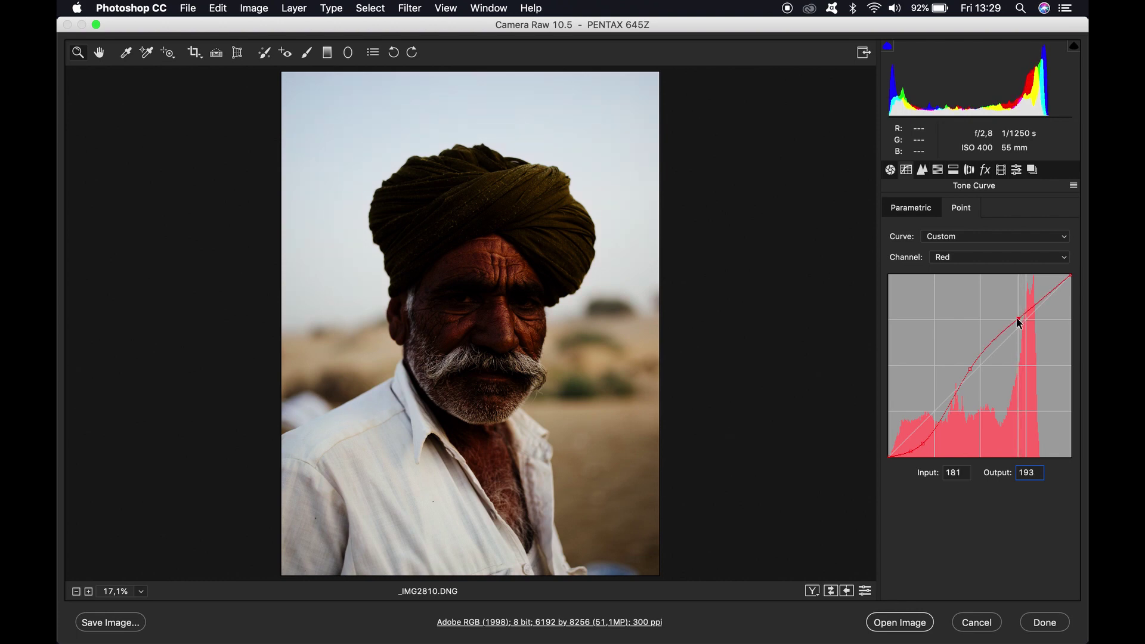
left_click(1019, 322)
double_click(963, 473)
type("179")
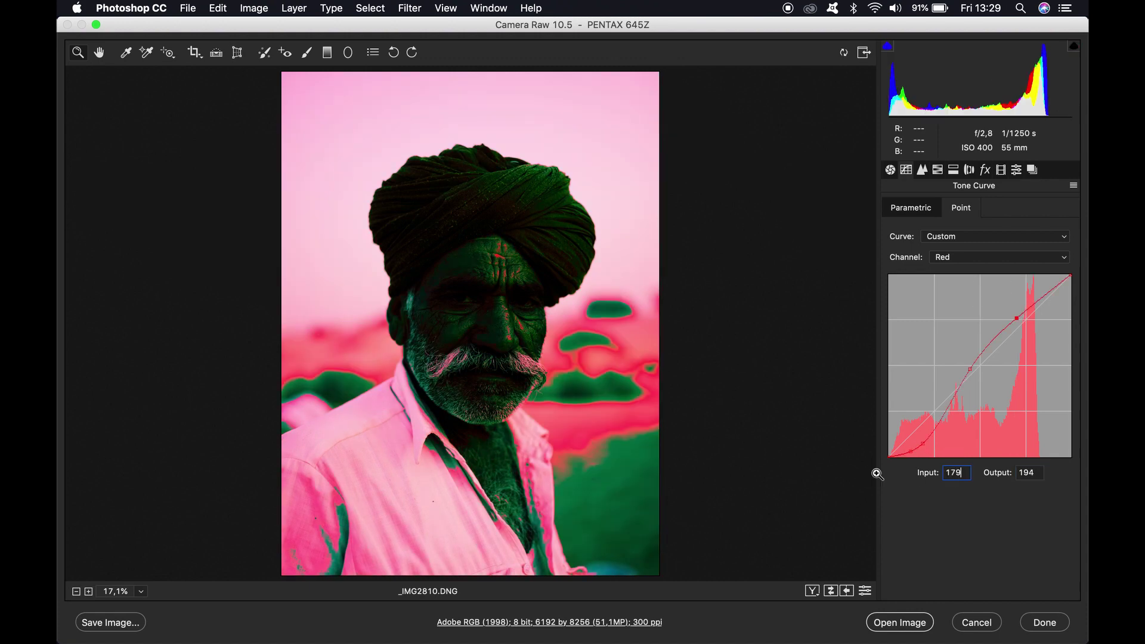
type("191")
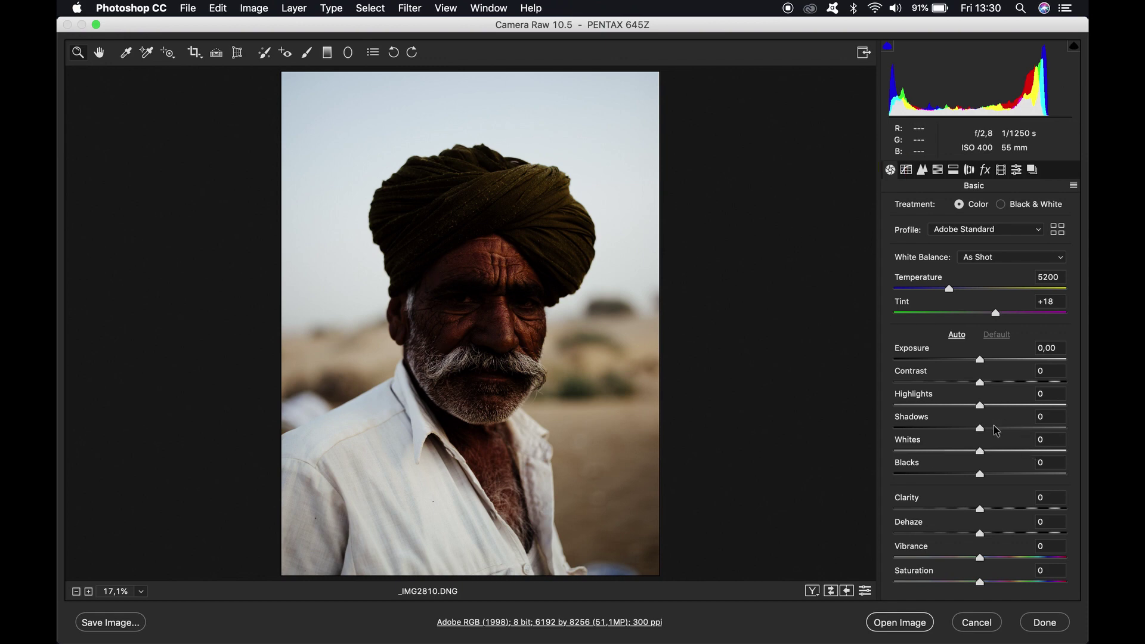
Step: In the basic adjustments, set Exposure to +0,35, Shadows to +40 and Highlights to -78, and lower Contrast slightly
left_click_drag(982, 364, 989, 365)
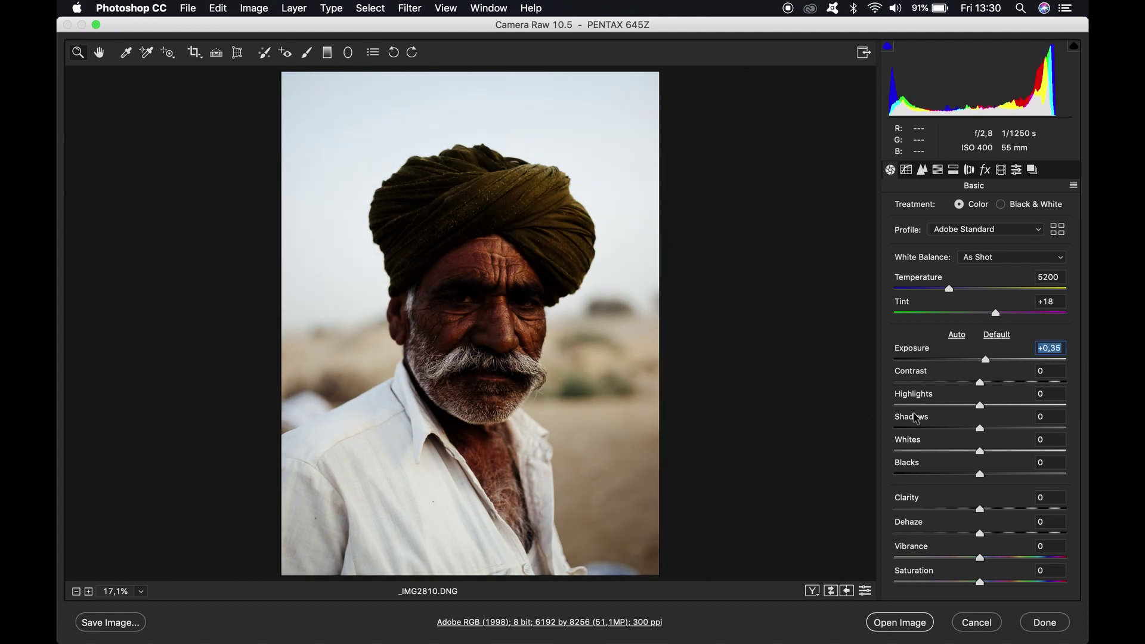
left_click_drag(980, 430, 1017, 436)
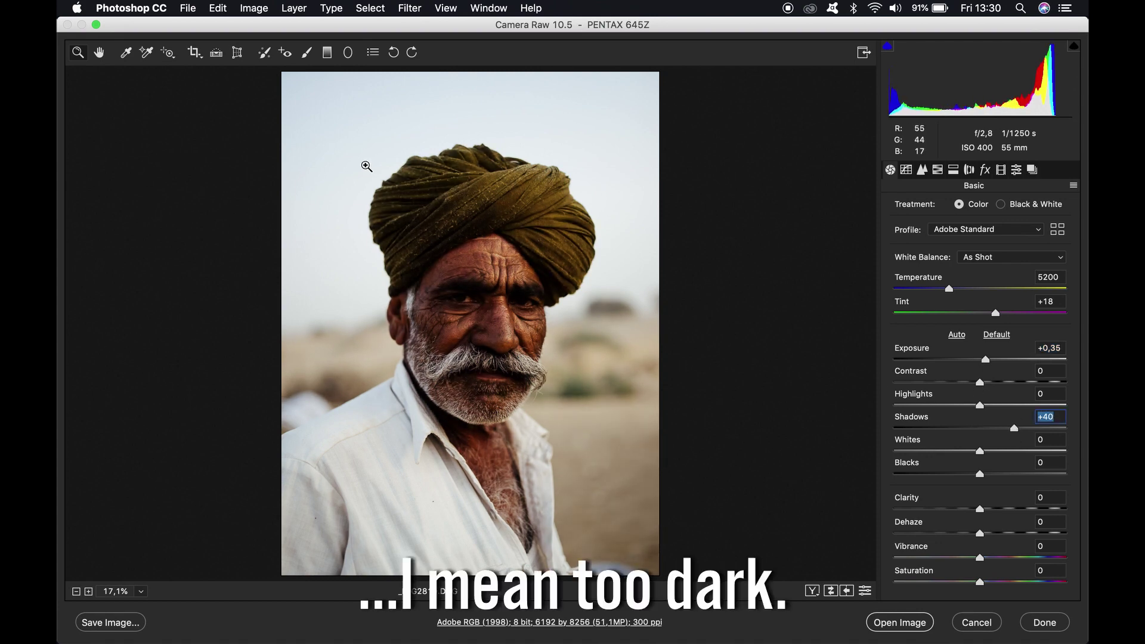
left_click_drag(979, 406, 914, 407)
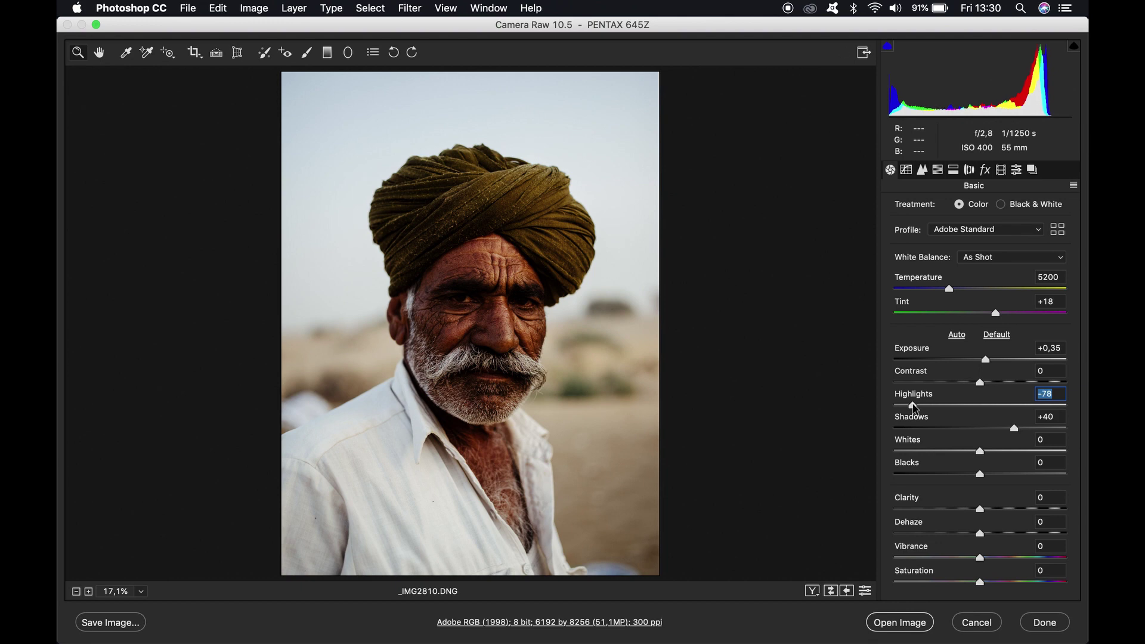
left_click_drag(969, 381, 969, 385)
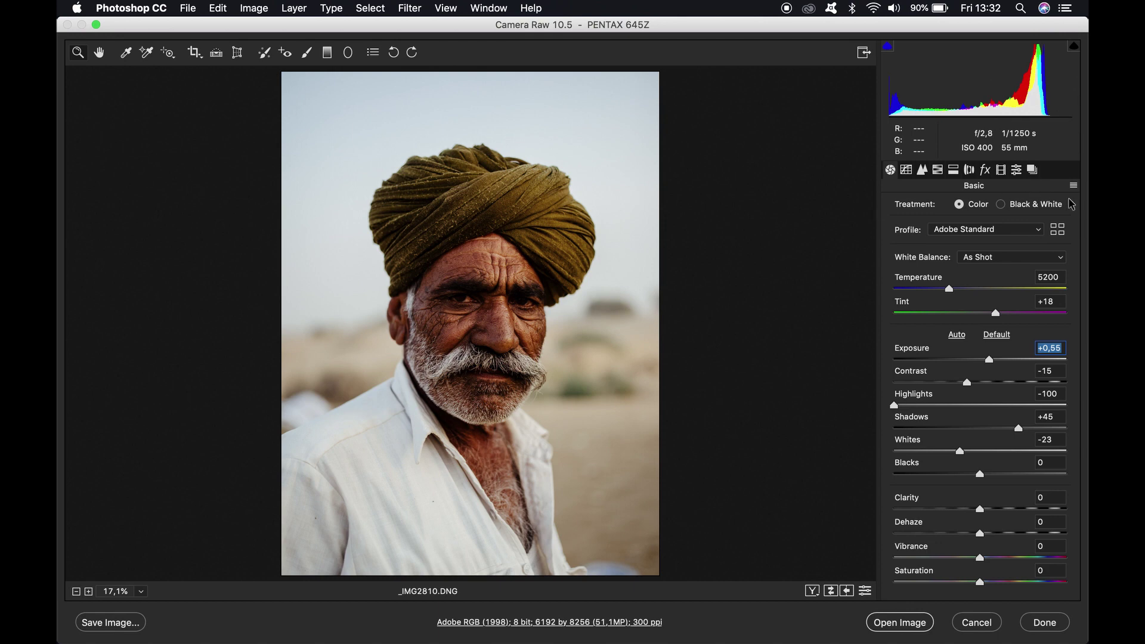
Step: Examine which adjustments the Save Settings dialog can store, and close it without saving
left_click(1074, 186)
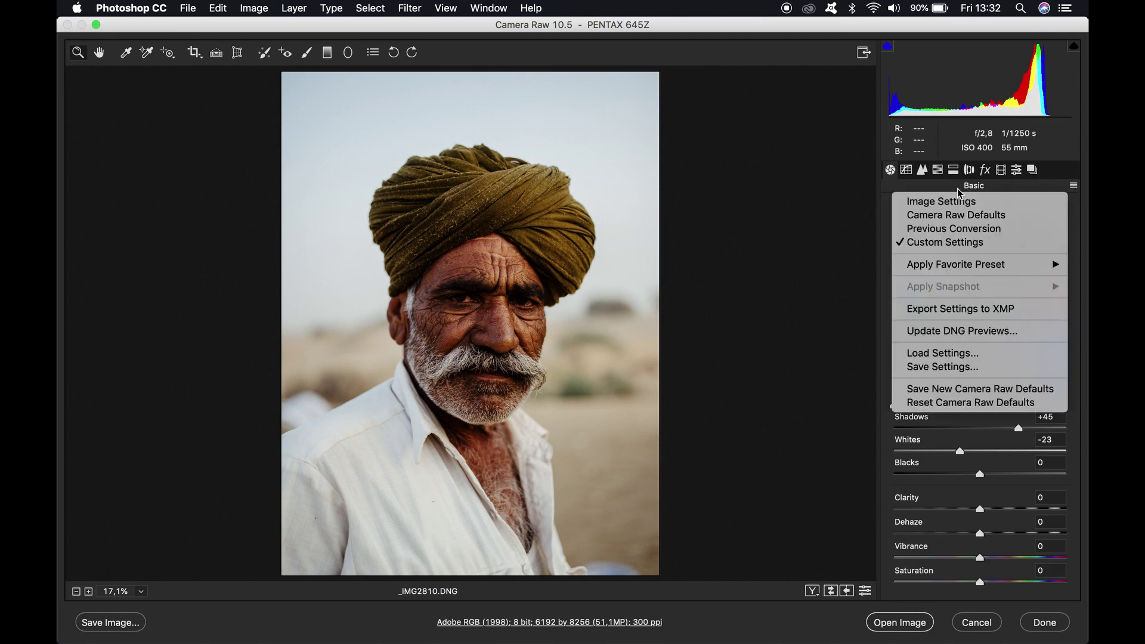
left_click(914, 368)
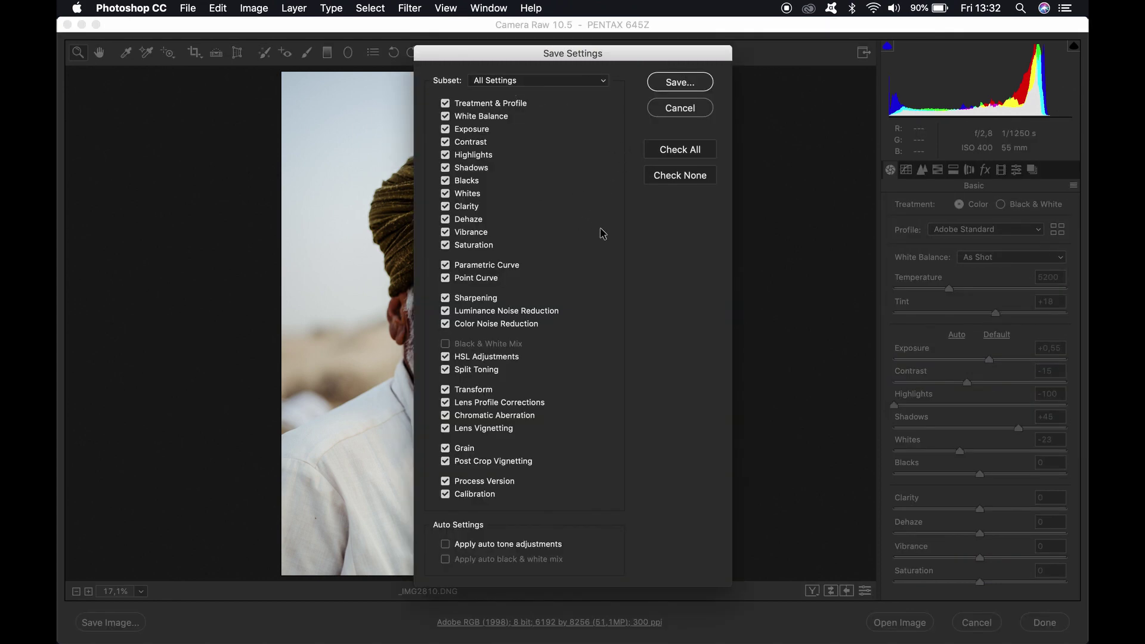
left_click(669, 113)
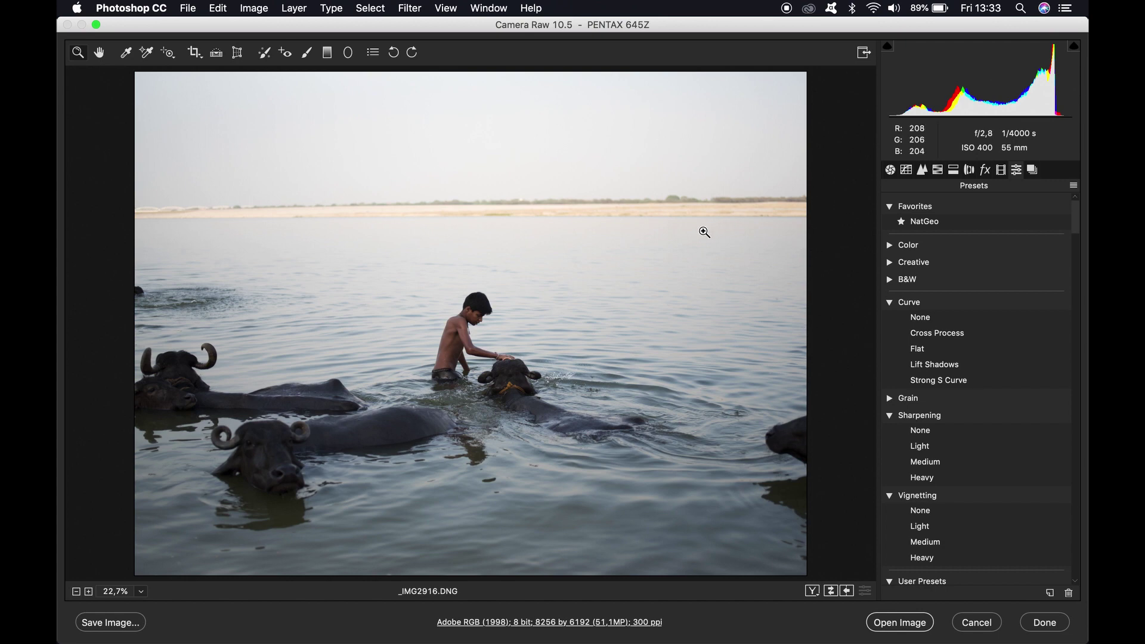
Step: Apply the NatGeo favorite preset to the photo of the boy with the buffaloes in the water
left_click(913, 223)
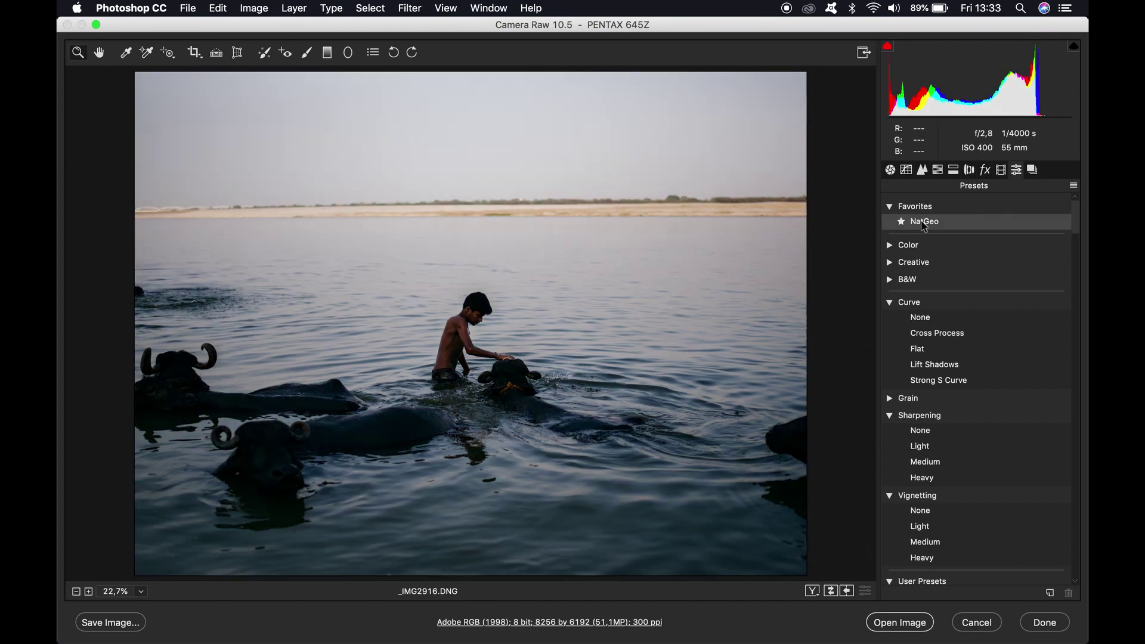
left_click(924, 223)
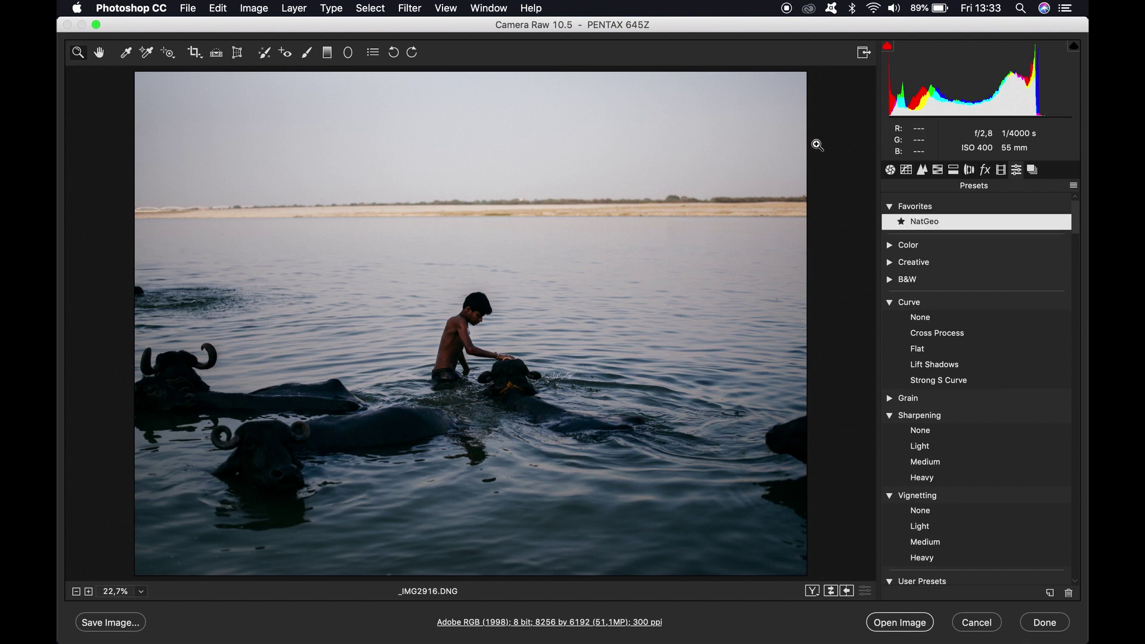
Step: Review the basic, sharpening and HSL saturation values that the preset applied to the buffalo photo
left_click(891, 171)
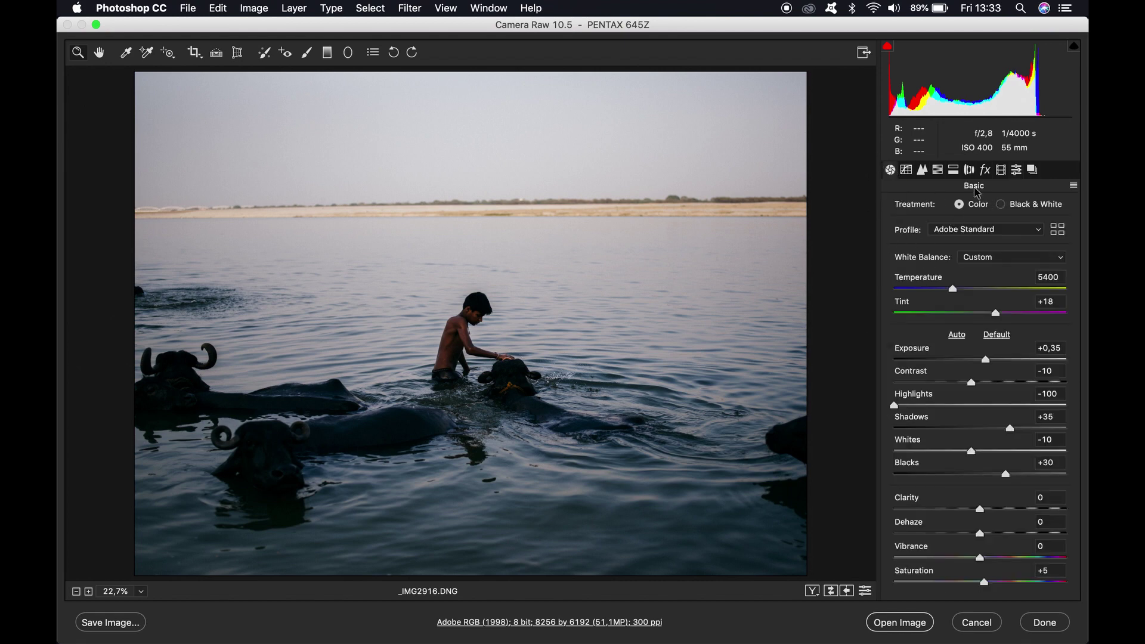
left_click(922, 171)
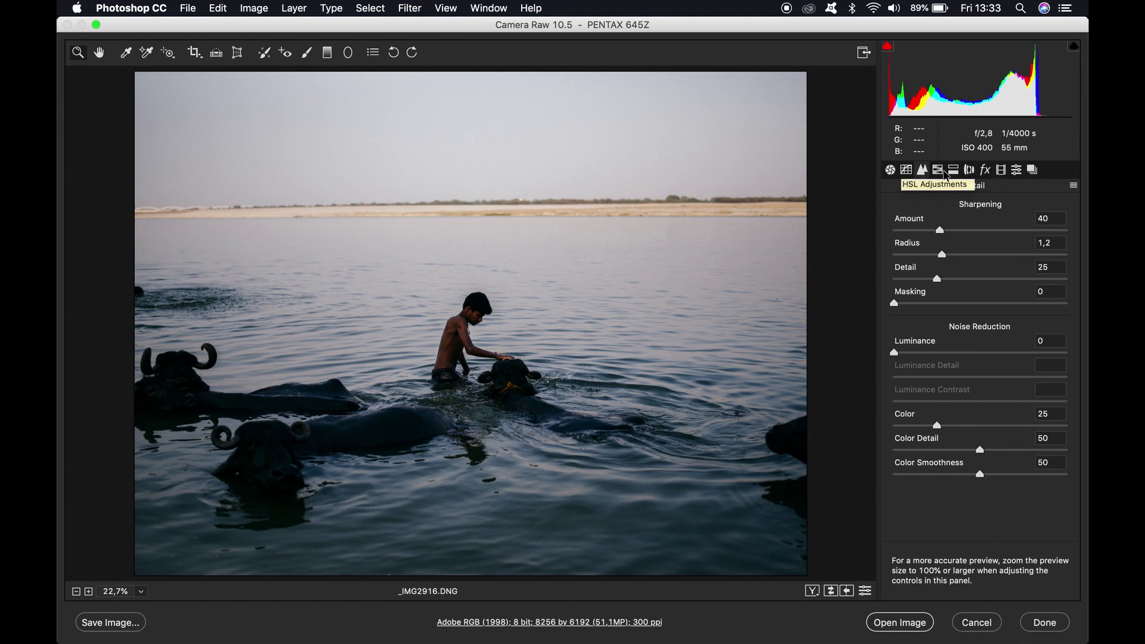
left_click(938, 171)
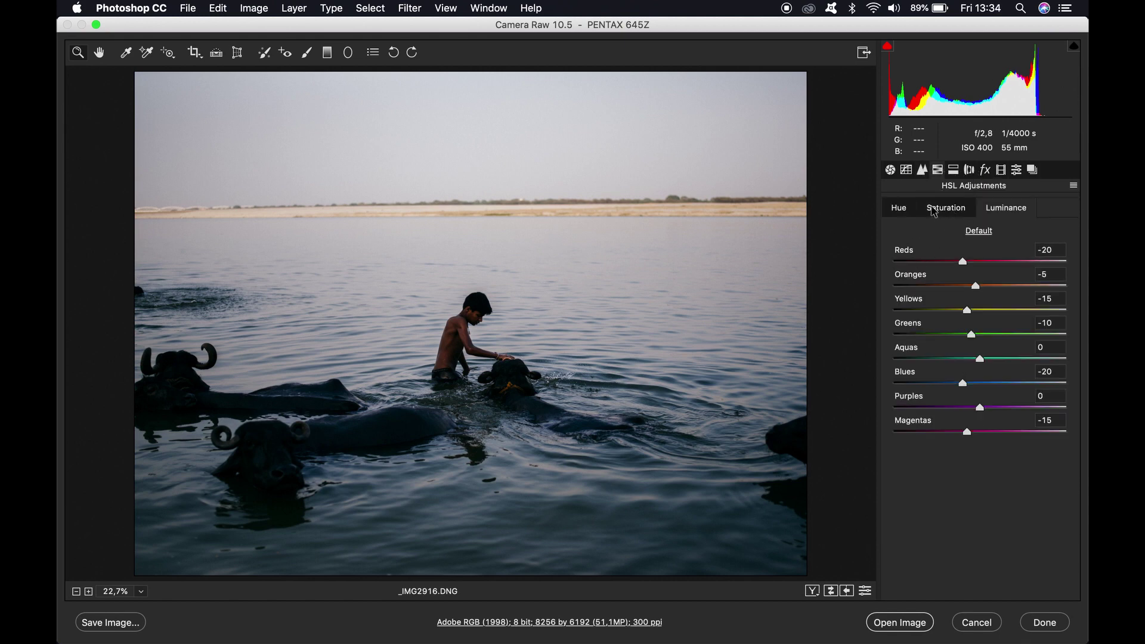
Step: In the basic adjustments of the buffalo photo, set Exposure to +1,20 and Temperature to 5900
left_click(890, 171)
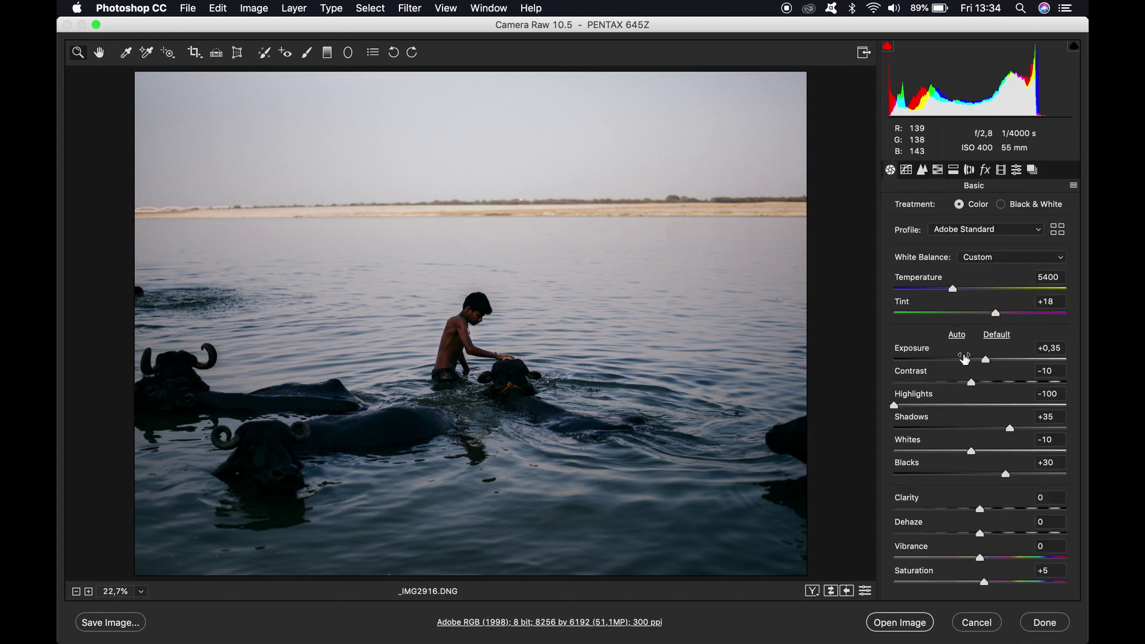
left_click(998, 360)
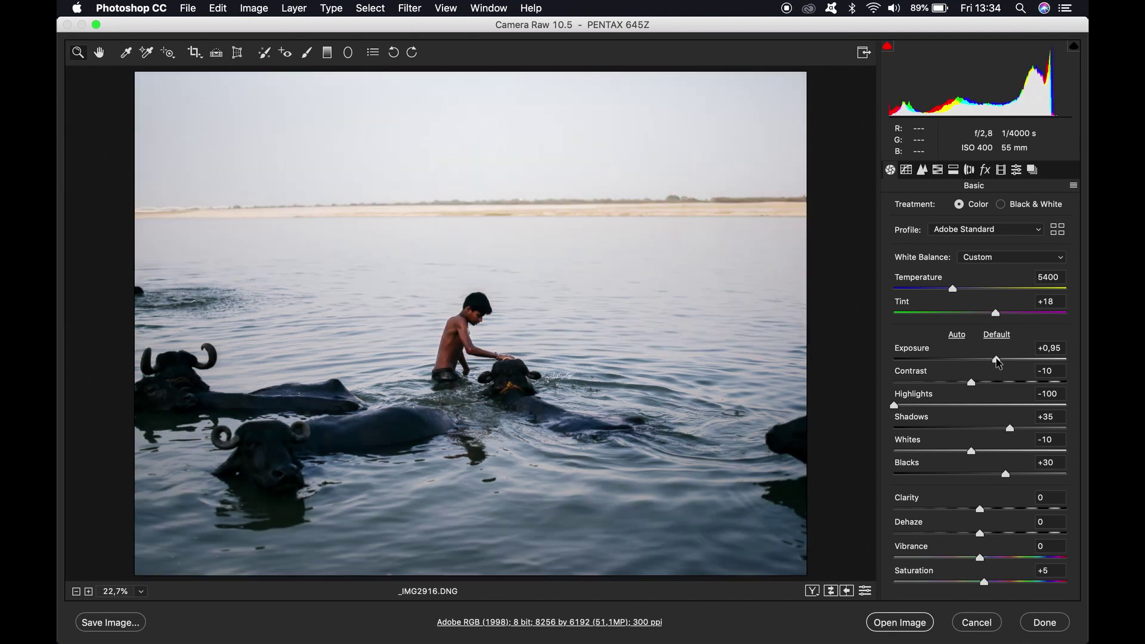
left_click_drag(1000, 360, 1002, 362)
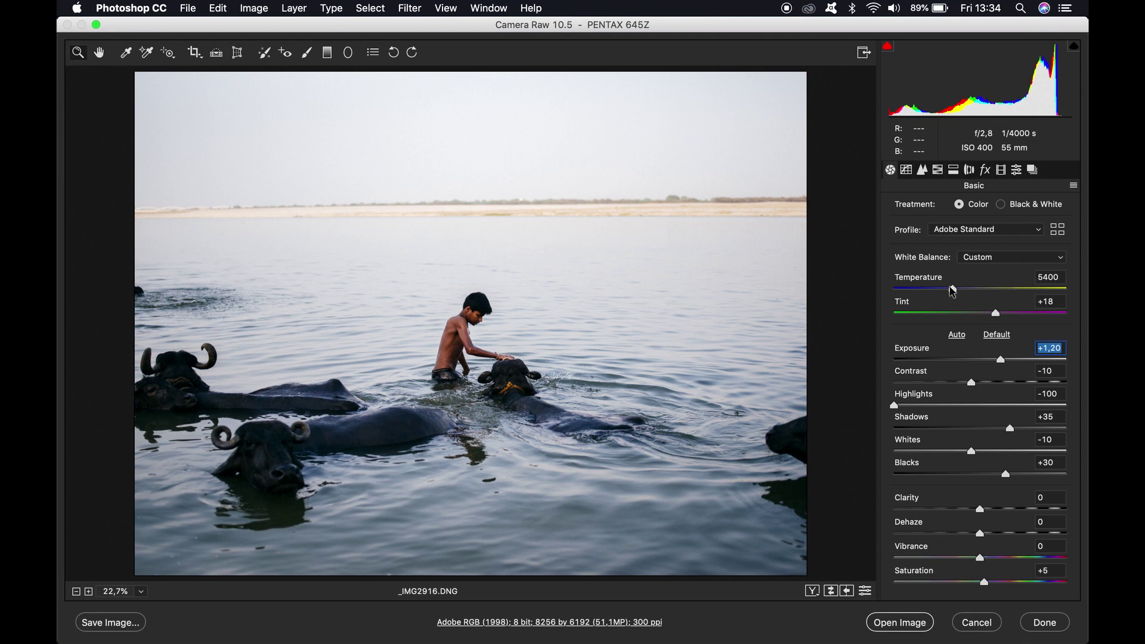
left_click_drag(955, 287, 965, 292)
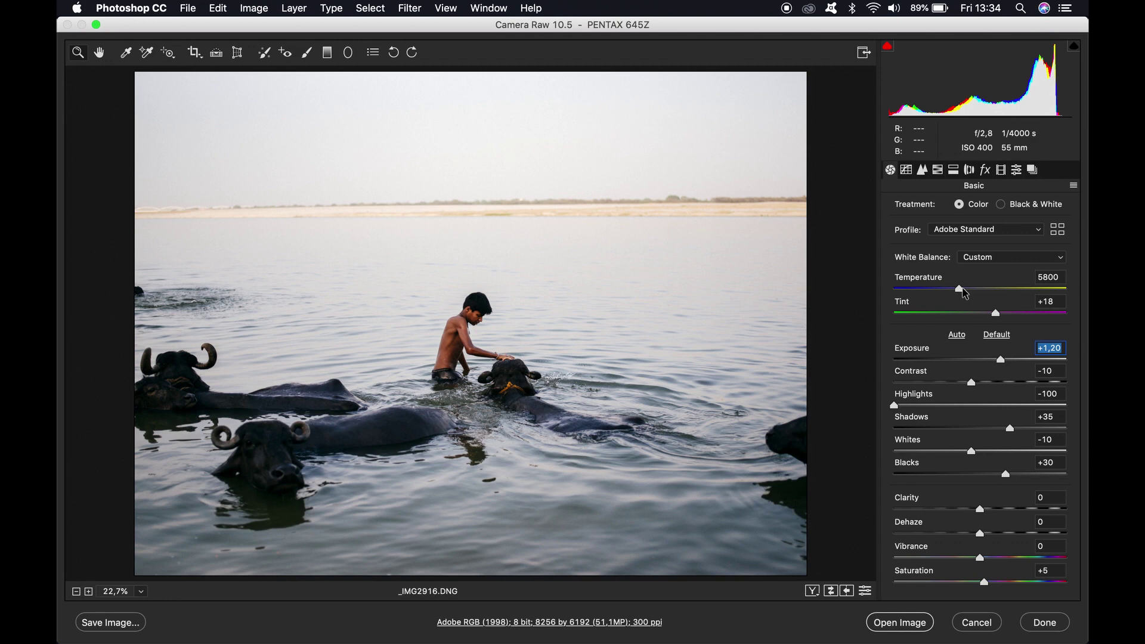
left_click(965, 291)
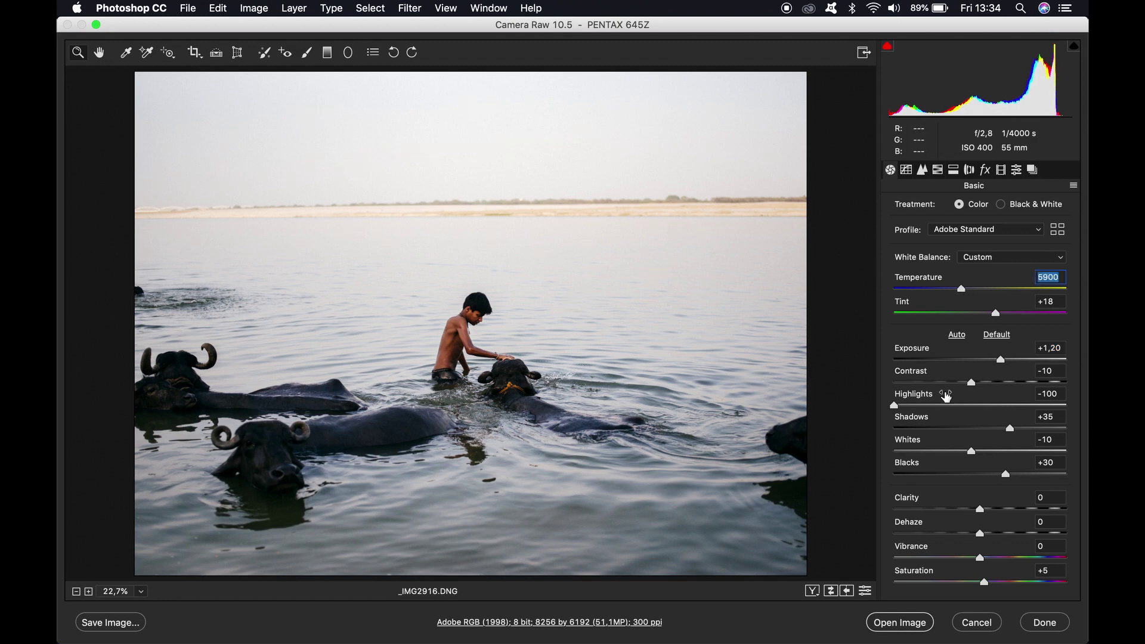
Step: Set the buffalo photo's Shadows to +50 and warm its Temperature slightly further
left_click(1019, 428)
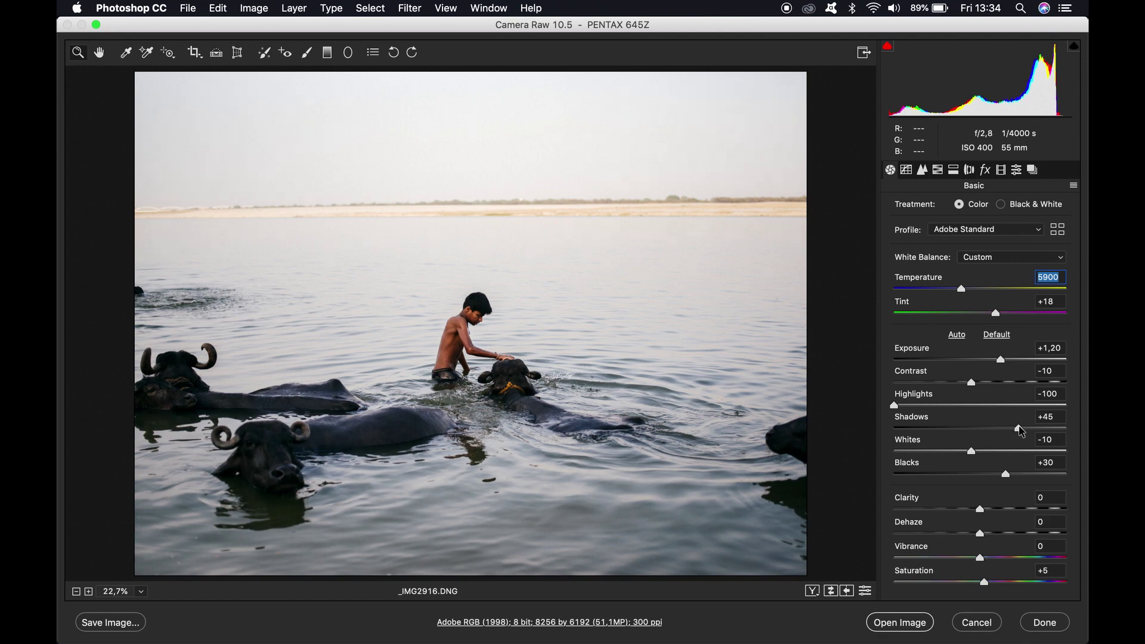
left_click_drag(1020, 427, 1028, 428)
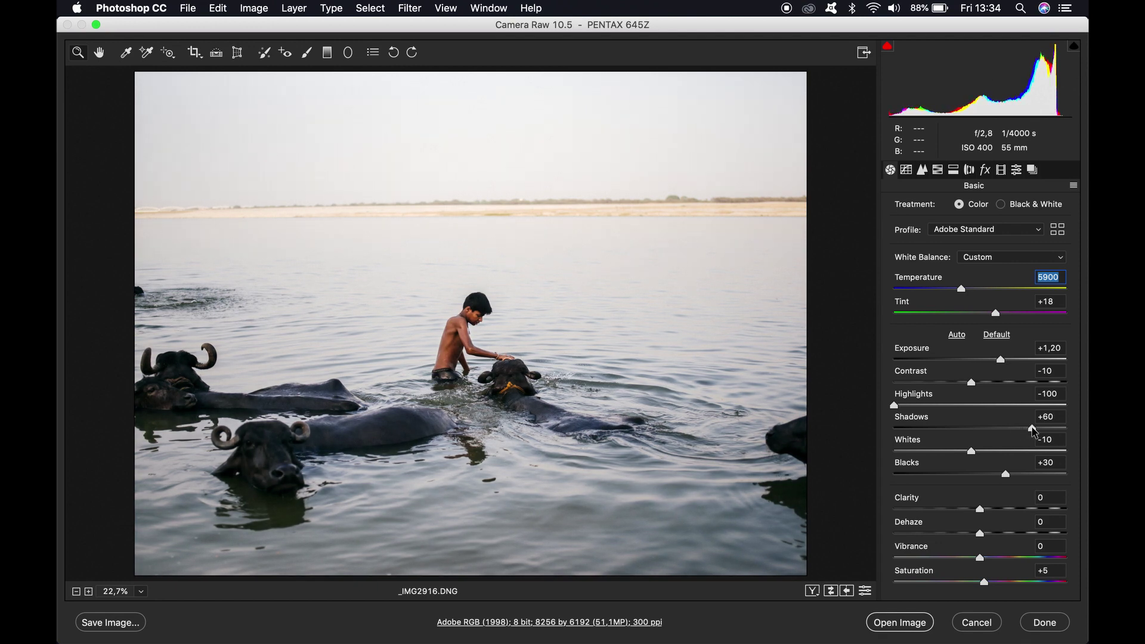
mouse_move(1033, 430)
left_mouse_down()
mouse_move(1010, 431)
mouse_move(1026, 435)
left_mouse_up()
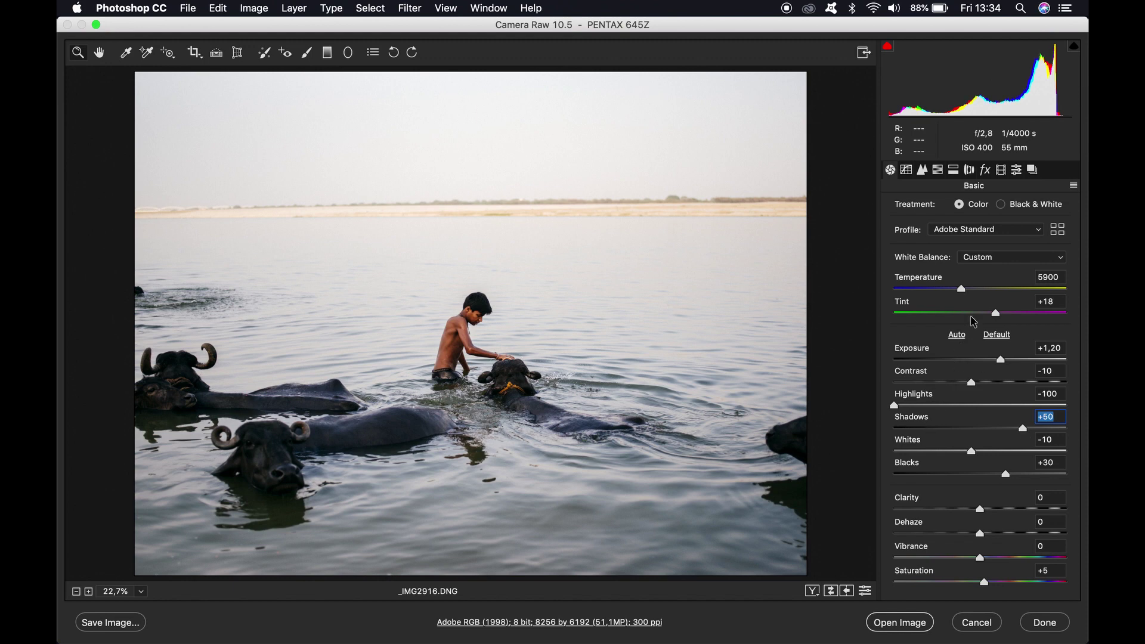
left_click_drag(962, 290, 968, 292)
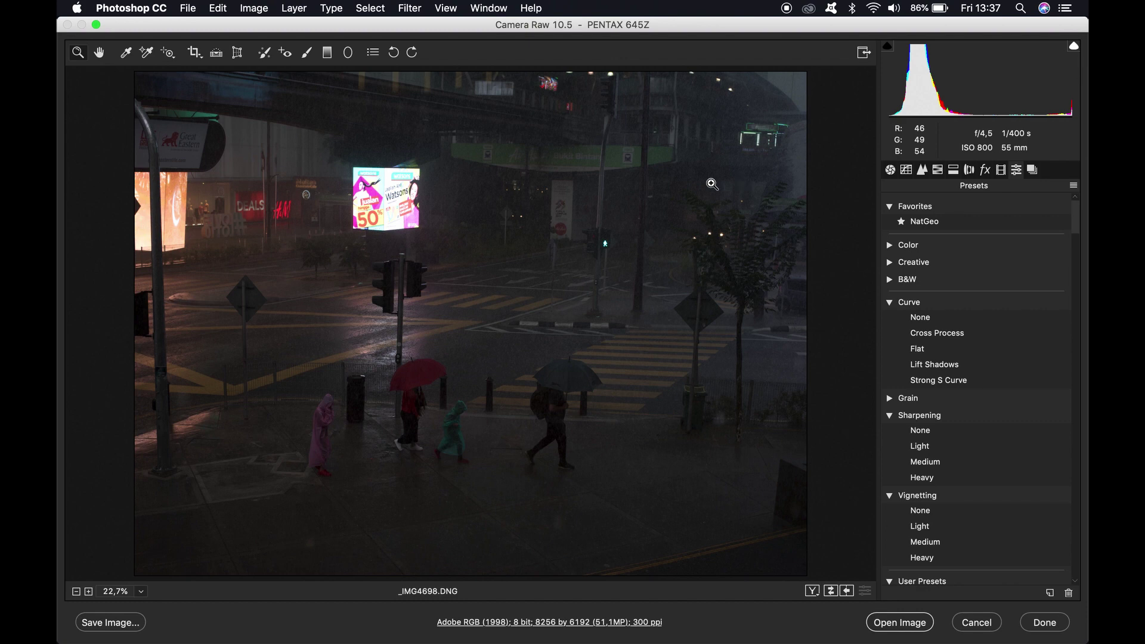
Step: Apply the NatGeo favorite preset to the photo of the rainy street crossing and raise its Exposure to +2,20
left_click(926, 223)
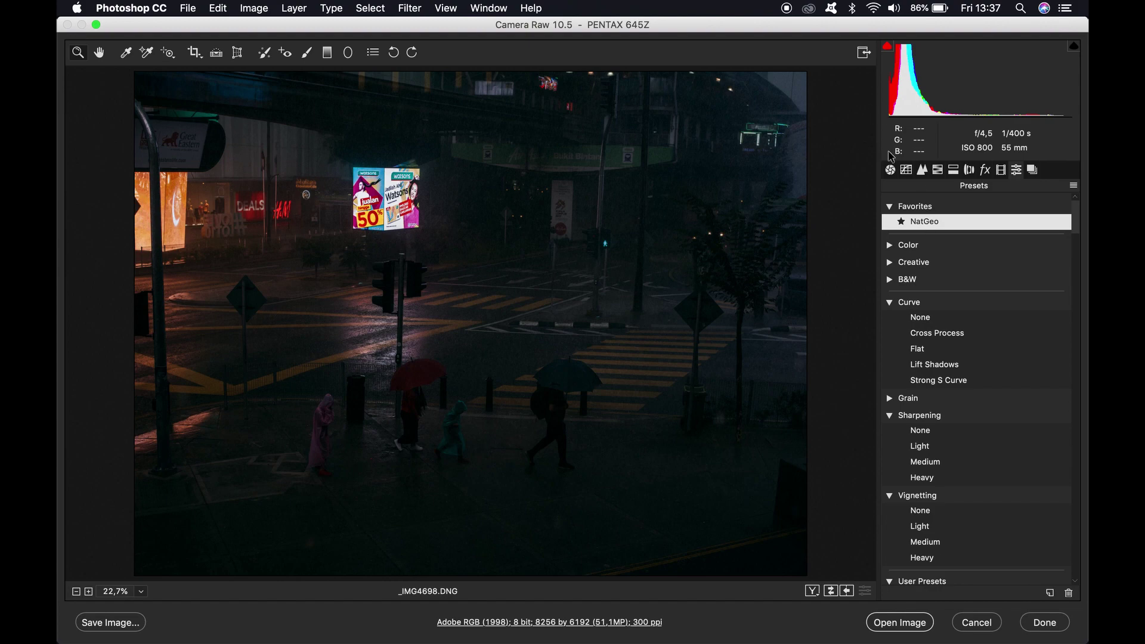
left_click(890, 170)
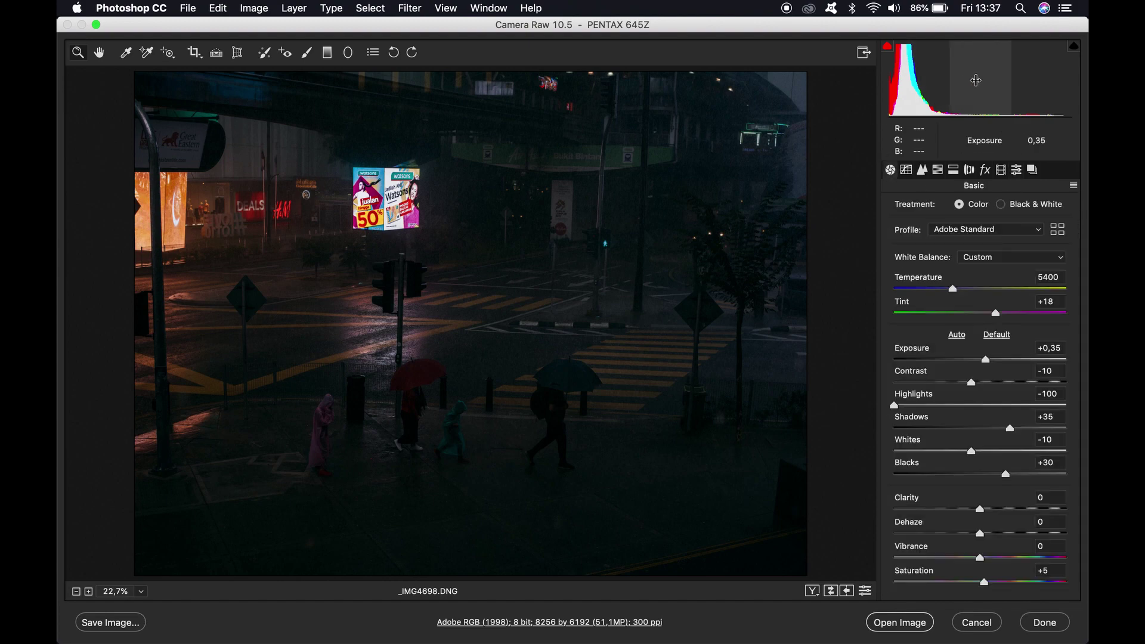
left_click_drag(961, 81, 1014, 83)
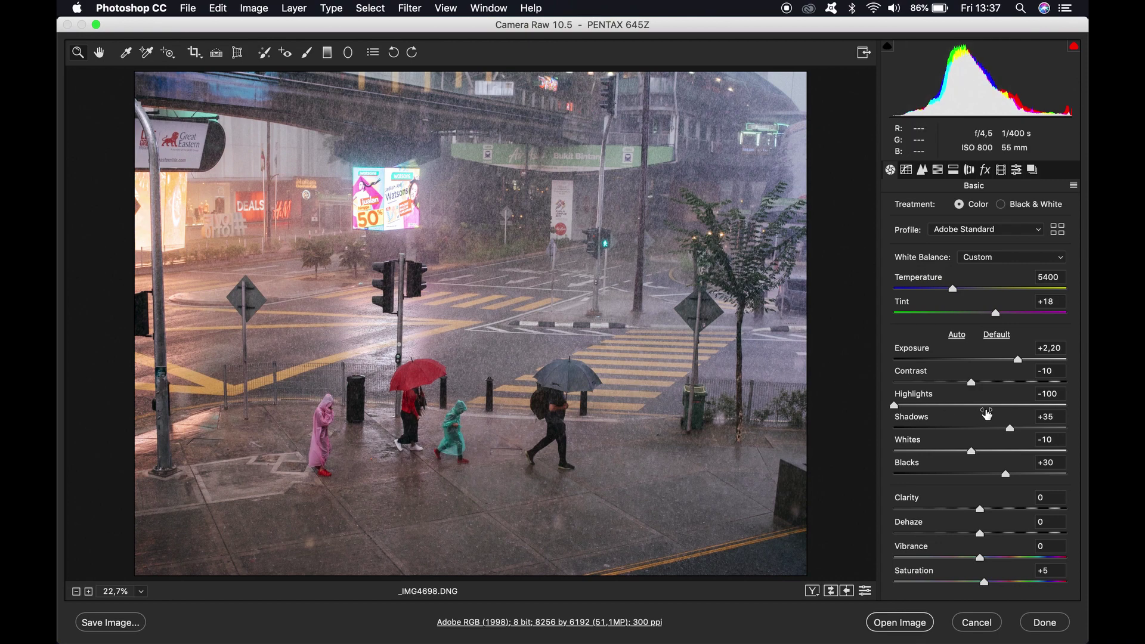
Step: Fine-tune the rainy street photo with Contrast +20, Temperature 5850, Exposure +2,29, Shadows +48 and Saturation +18
left_click_drag(986, 392, 1000, 393)
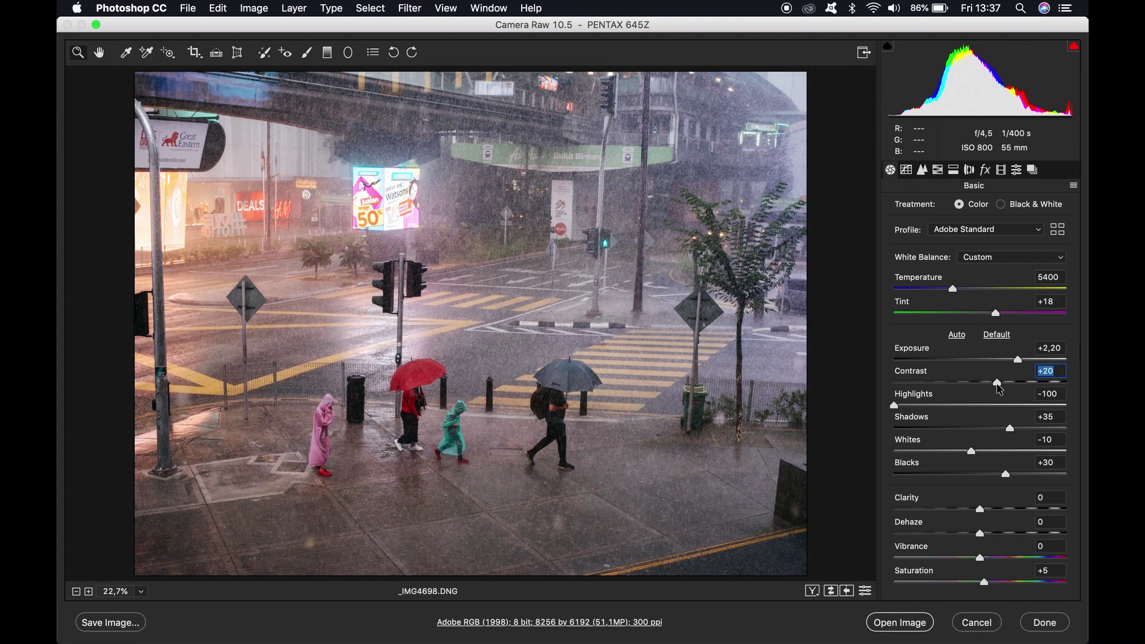
left_click(961, 290)
left_click_drag(961, 290, 960, 290)
left_click(1020, 429)
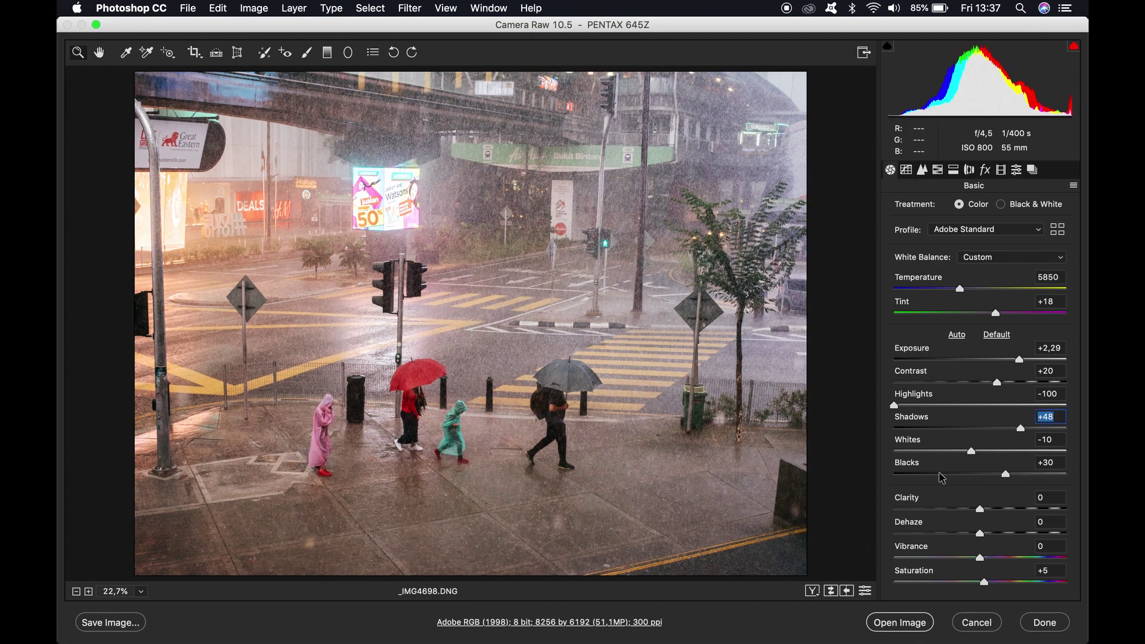
left_click_drag(985, 585, 996, 589)
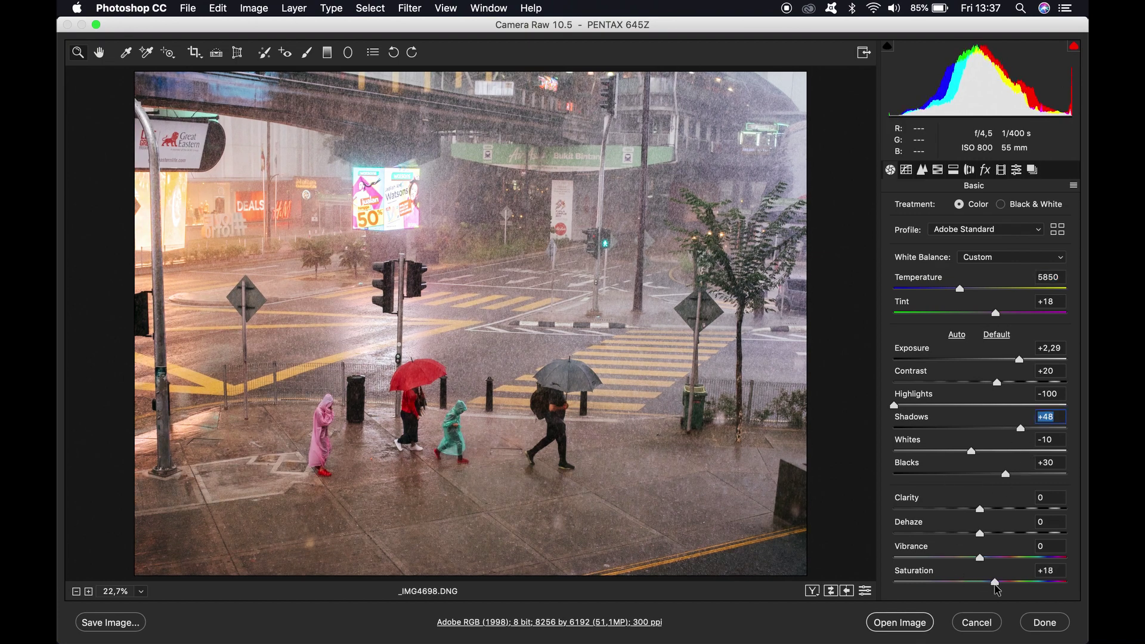